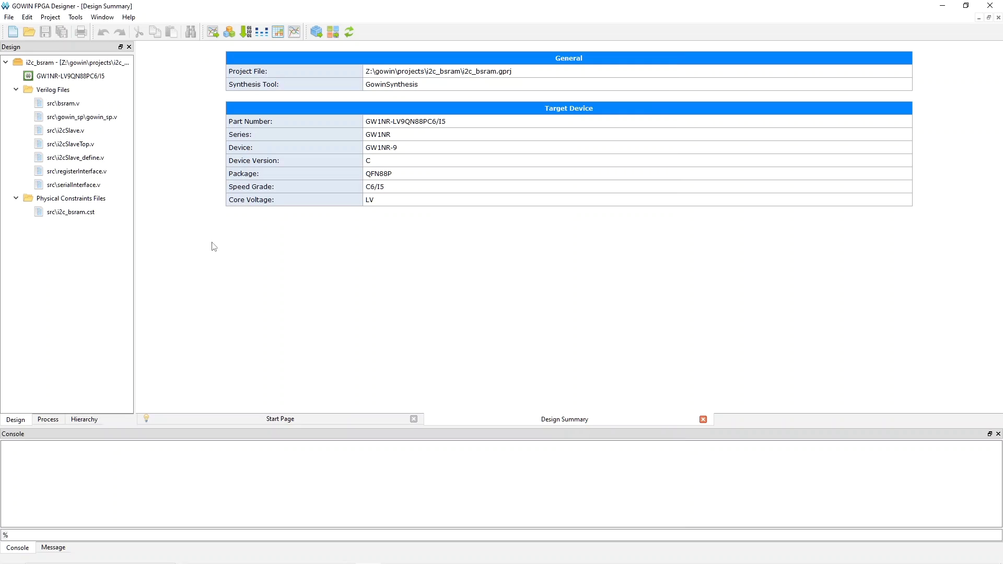
- View the program's version information and close it again
{"action": "left_click", "coordinate": [128, 17]}
{"action": "left_click", "coordinate": [143, 58]}
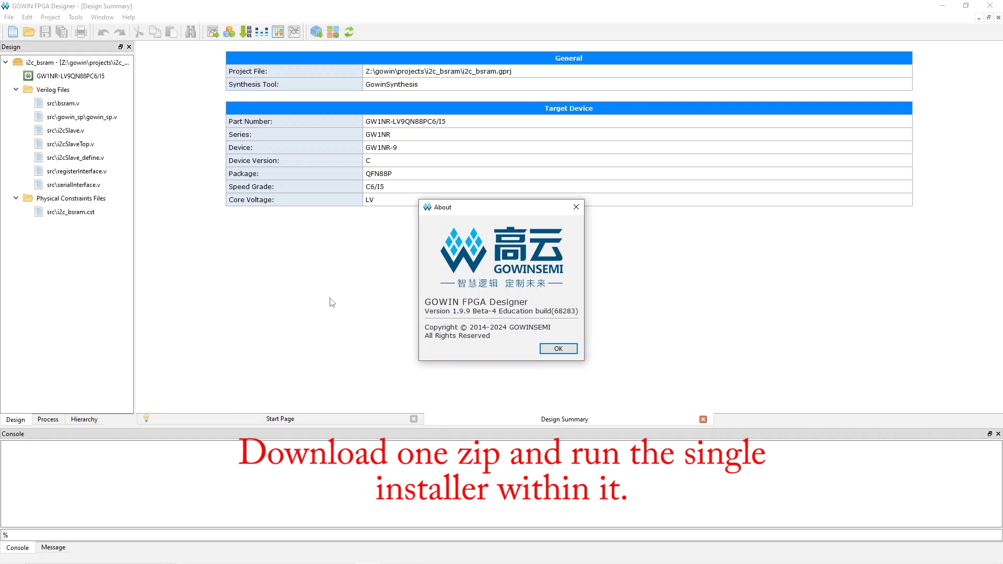
{"action": "left_click", "coordinate": [571, 349]}
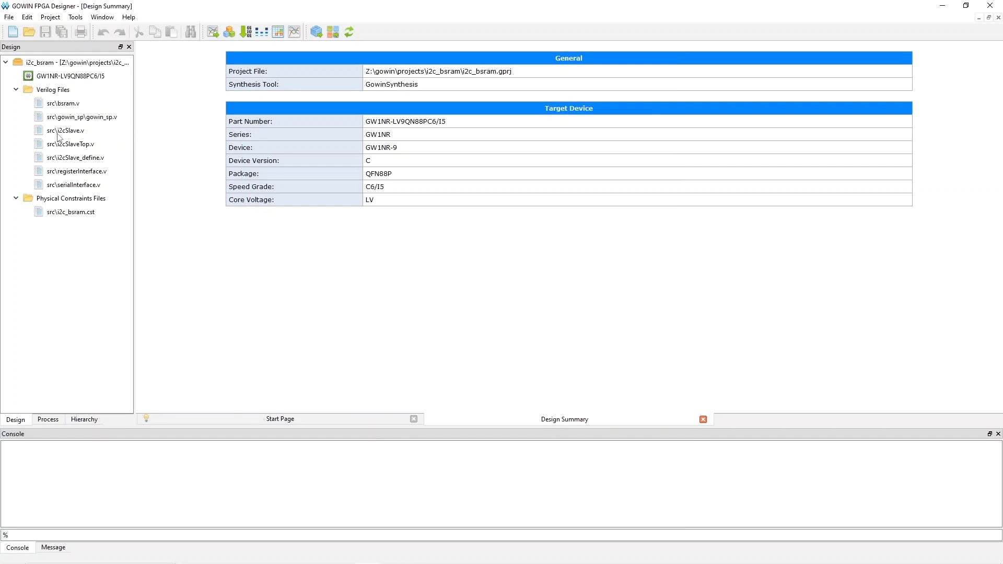
{"action": "left_click", "coordinate": [75, 258]}
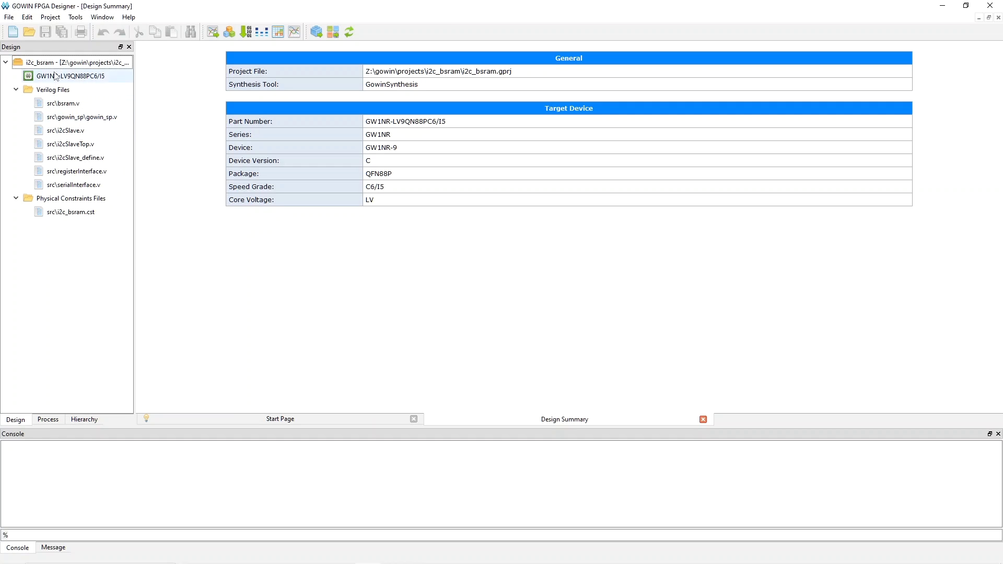
- Create a new GAO config file in the project, using the For RTL Design type and Standard mode
{"action": "left_click", "coordinate": [9, 17]}
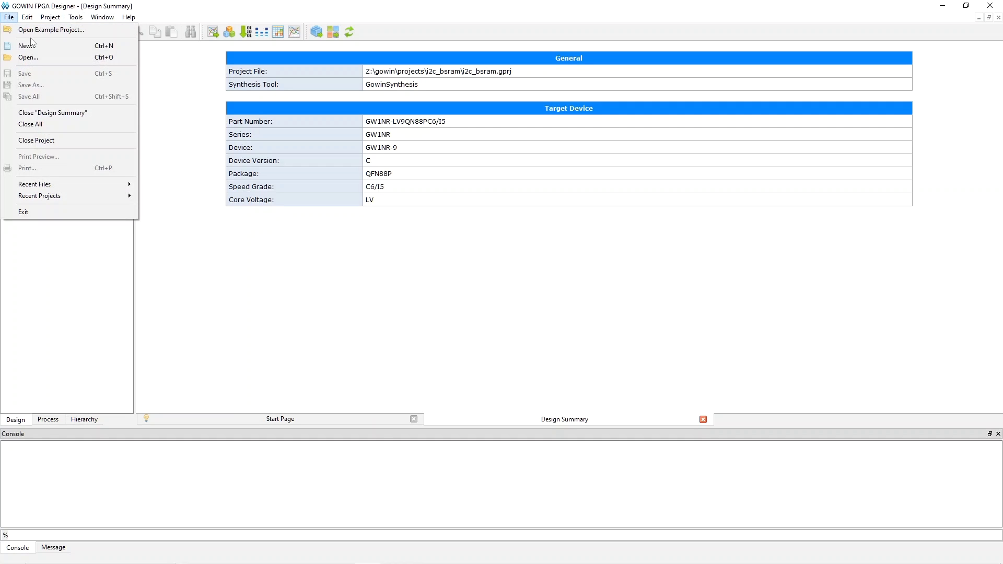
{"action": "left_click", "coordinate": [30, 43]}
{"action": "scroll", "coordinate": [460, 267], "scroll_direction": "down", "scroll_amount": 3}
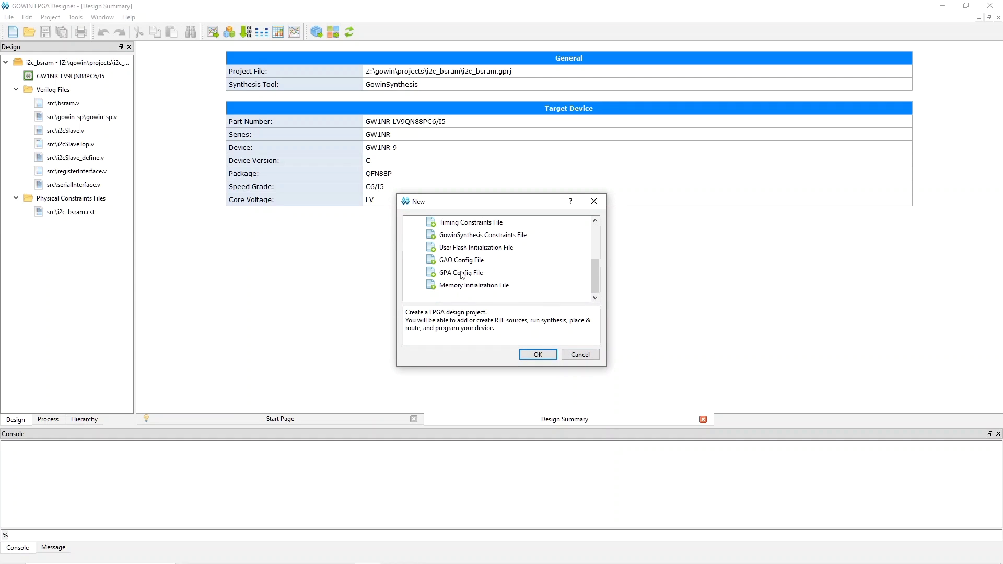
{"action": "left_click", "coordinate": [457, 263]}
{"action": "left_click", "coordinate": [538, 354]}
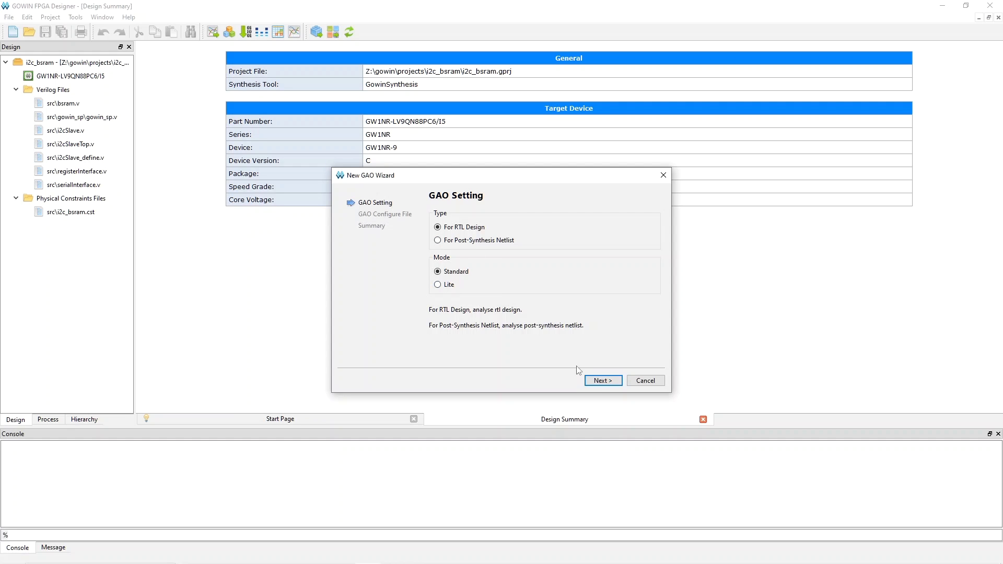
{"action": "left_click", "coordinate": [602, 381]}
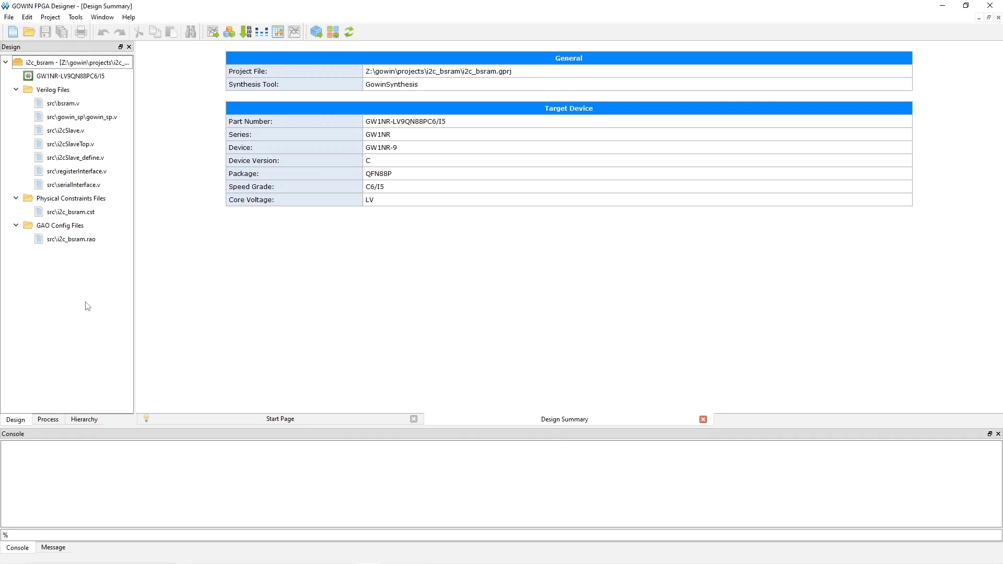
- Open the i2c_bsram.rao config file and set the capture sample clock to the top-level clk net
{"action": "double_click", "coordinate": [84, 241]}
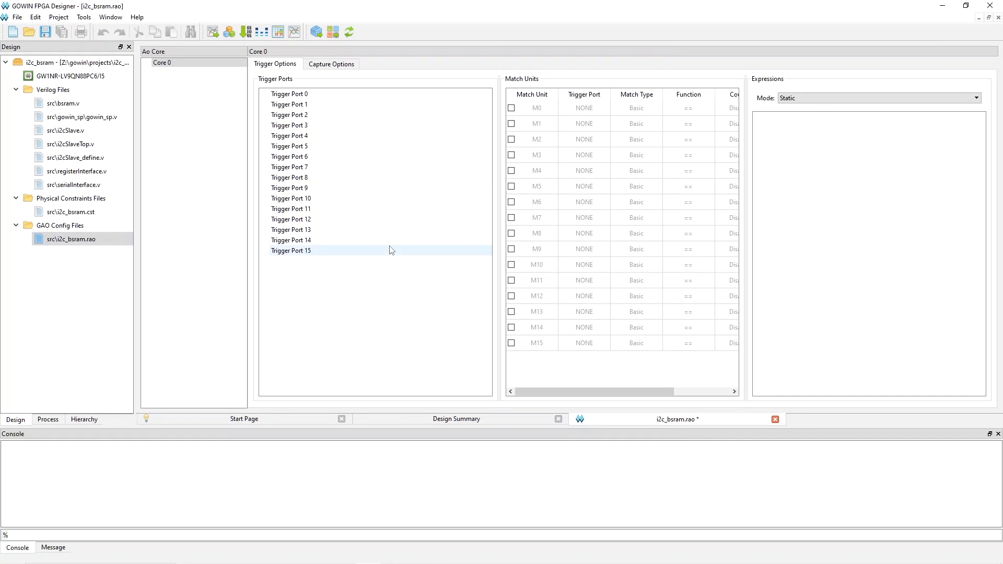
{"action": "left_click", "coordinate": [344, 65]}
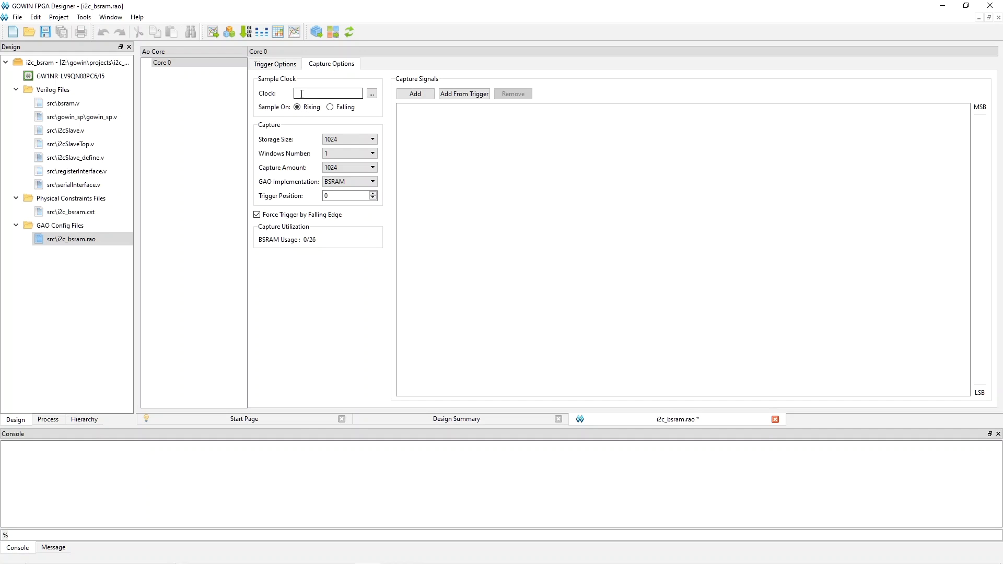
{"action": "left_click", "coordinate": [372, 94]}
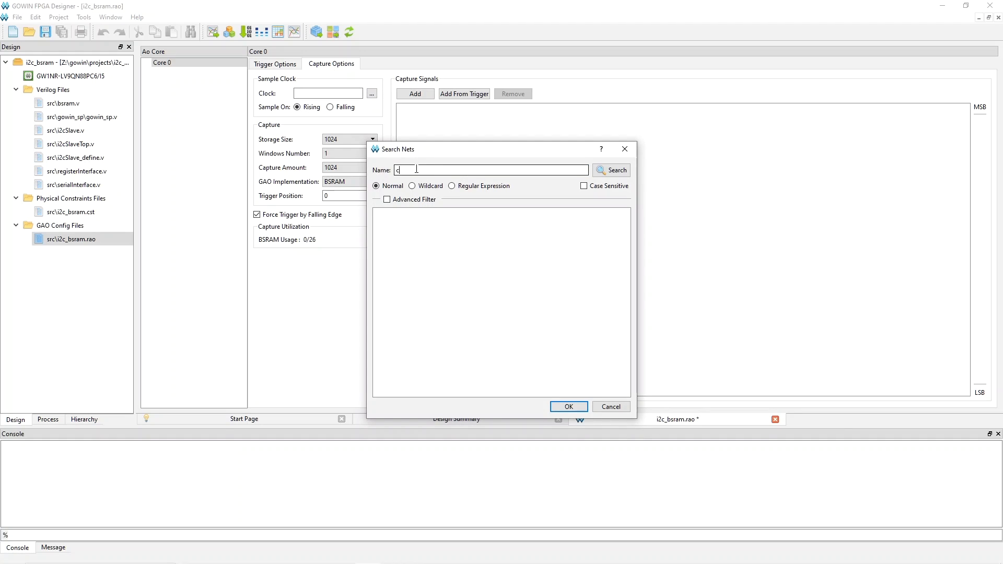
{"action": "type", "text": "clk"}
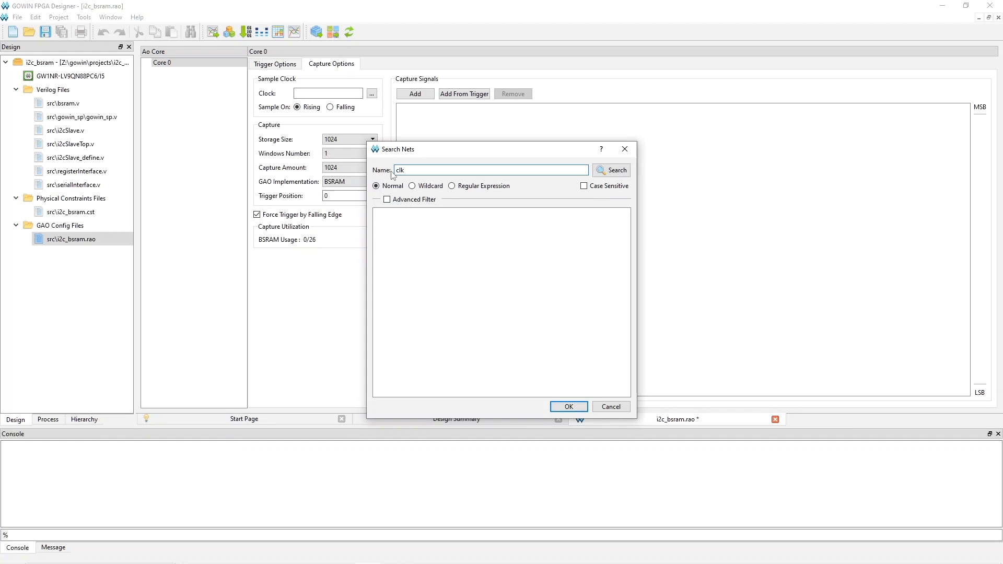
{"action": "left_click", "coordinate": [612, 170]}
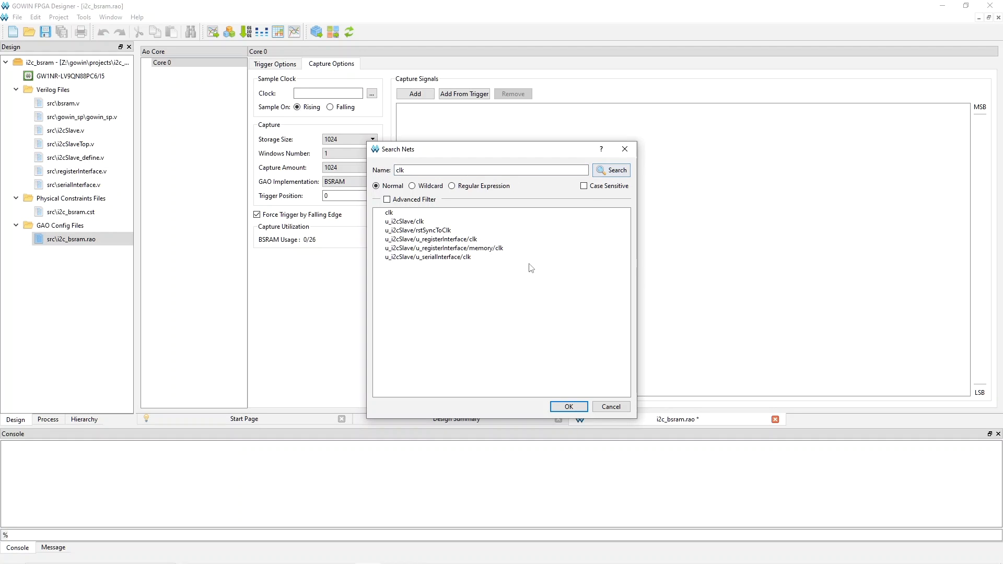
{"action": "left_click", "coordinate": [398, 213]}
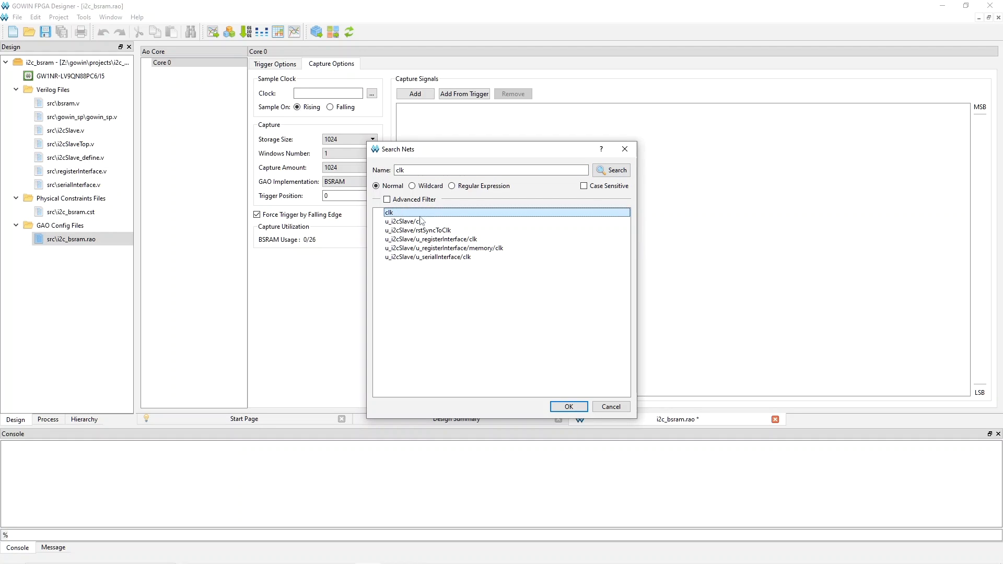
{"action": "left_click", "coordinate": [569, 407]}
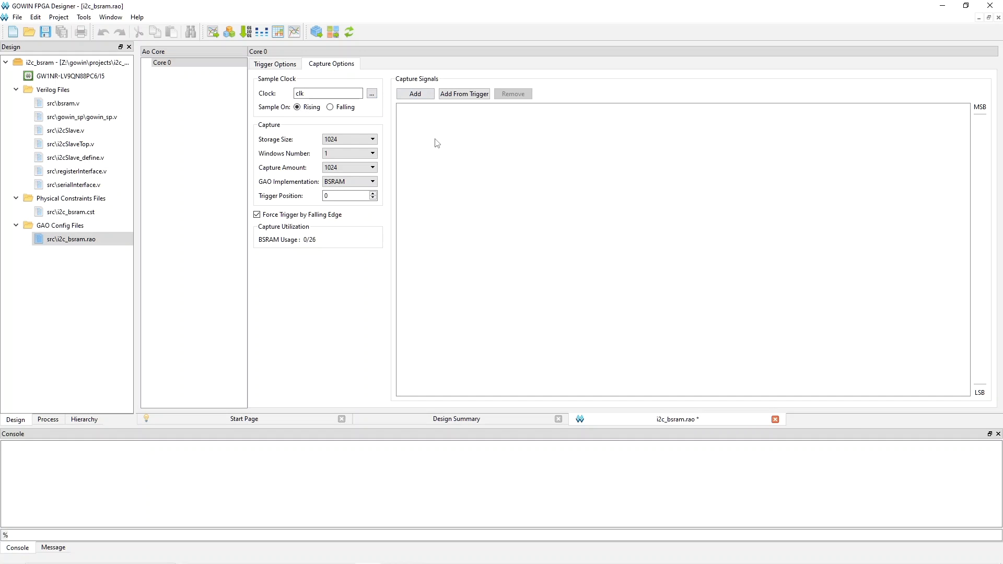
- Search the nets for "addr" and add u_i2cSlave/u_registerInterface/memory/addr[13:0] to the capture signals
{"action": "left_click", "coordinate": [416, 94]}
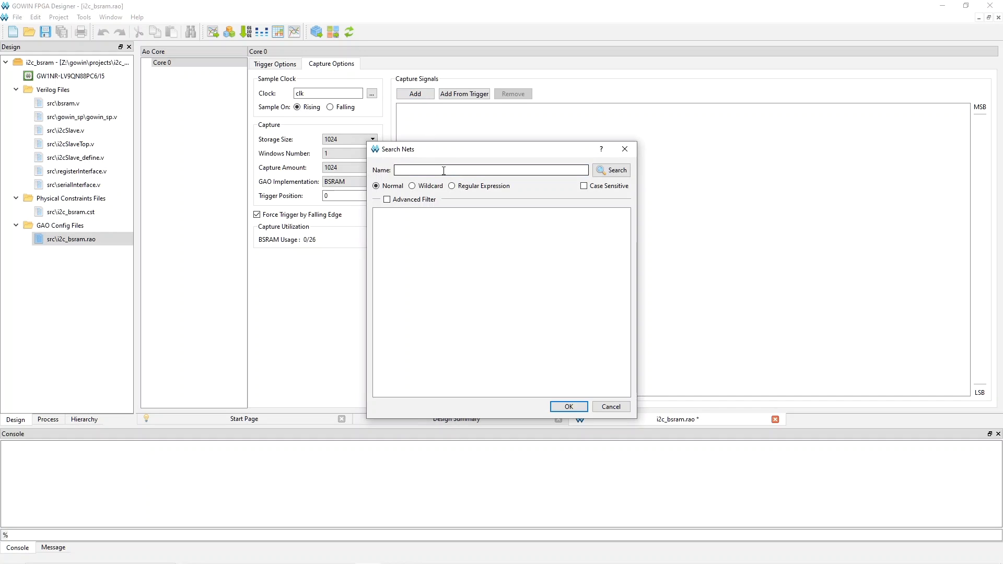
{"action": "type", "text": "addr"}
{"action": "left_click", "coordinate": [611, 170]}
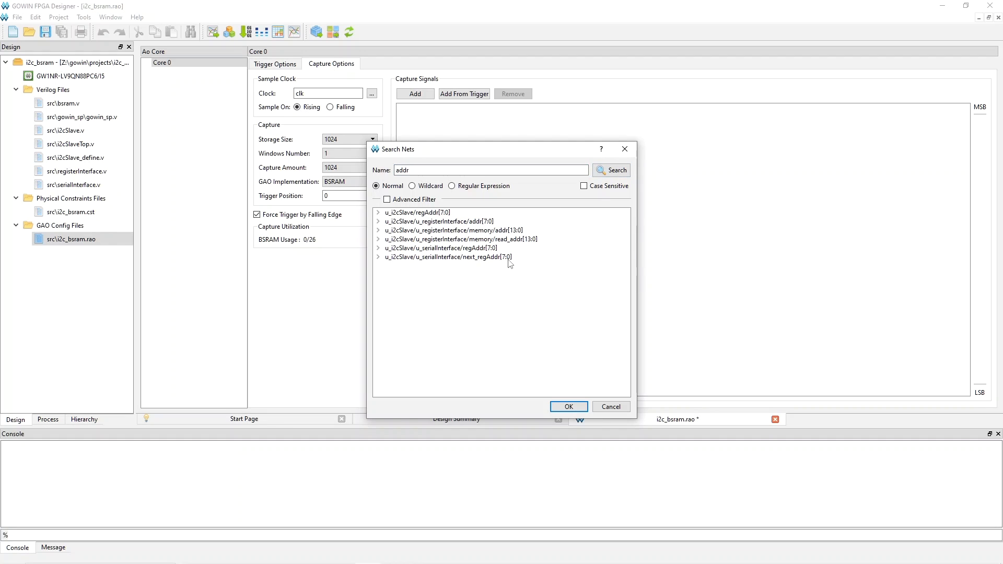
{"action": "left_click", "coordinate": [498, 232]}
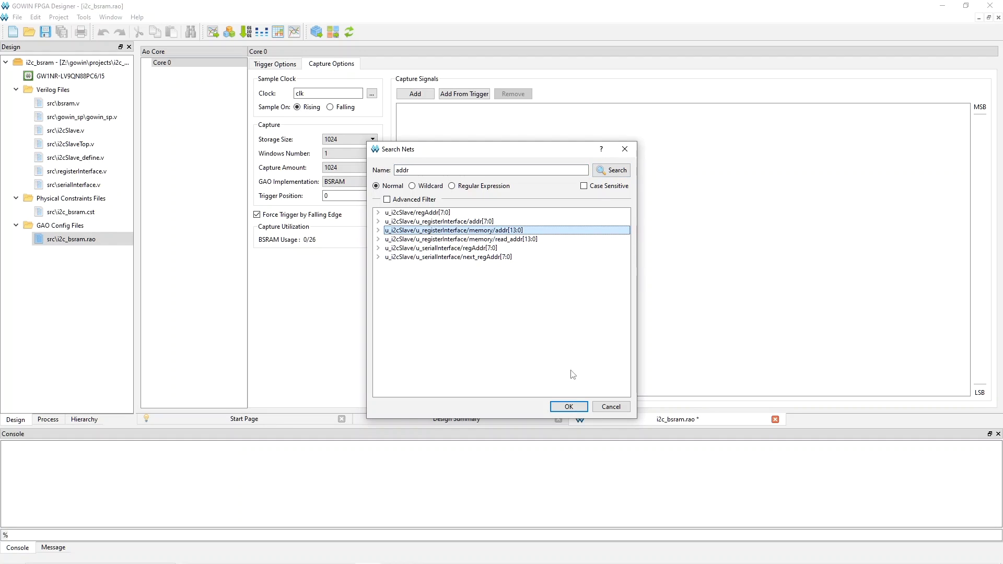
{"action": "left_click", "coordinate": [569, 407]}
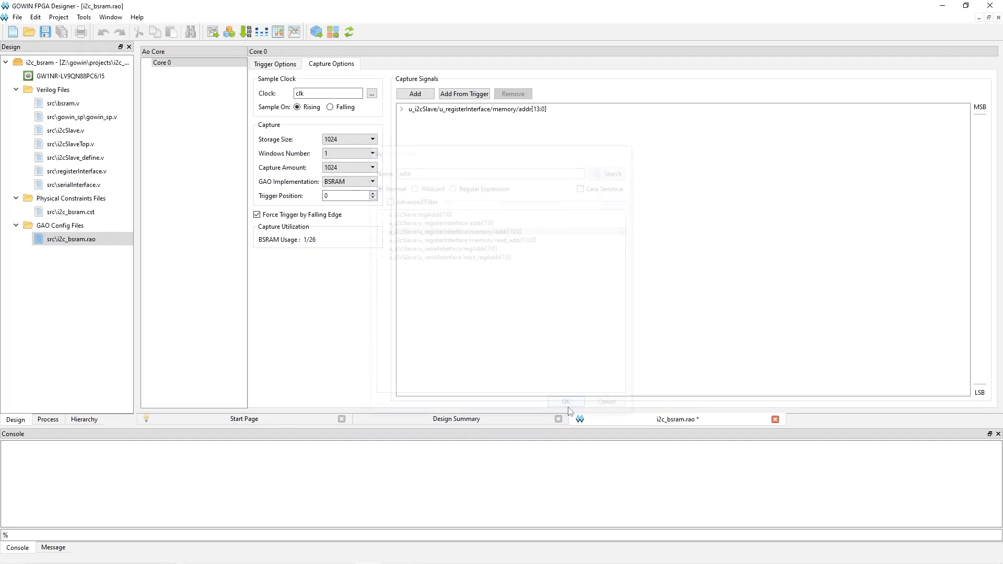
- Search the nets for "data_in" and add the memory's data_in[7:0] bus to the capture signals
{"action": "left_click", "coordinate": [414, 94]}
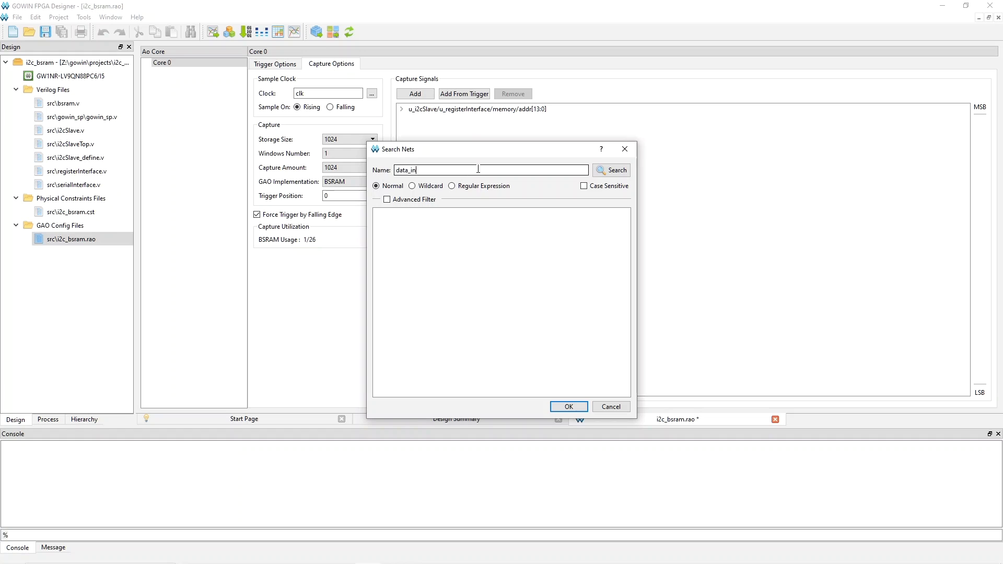
{"action": "left_click", "coordinate": [614, 172]}
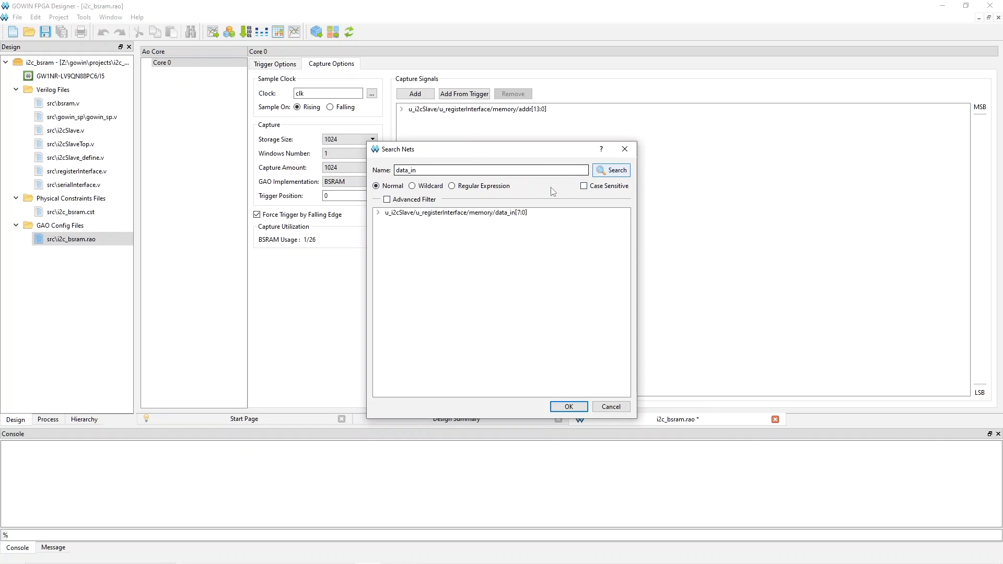
{"action": "left_click", "coordinate": [464, 213]}
{"action": "left_click", "coordinate": [567, 407]}
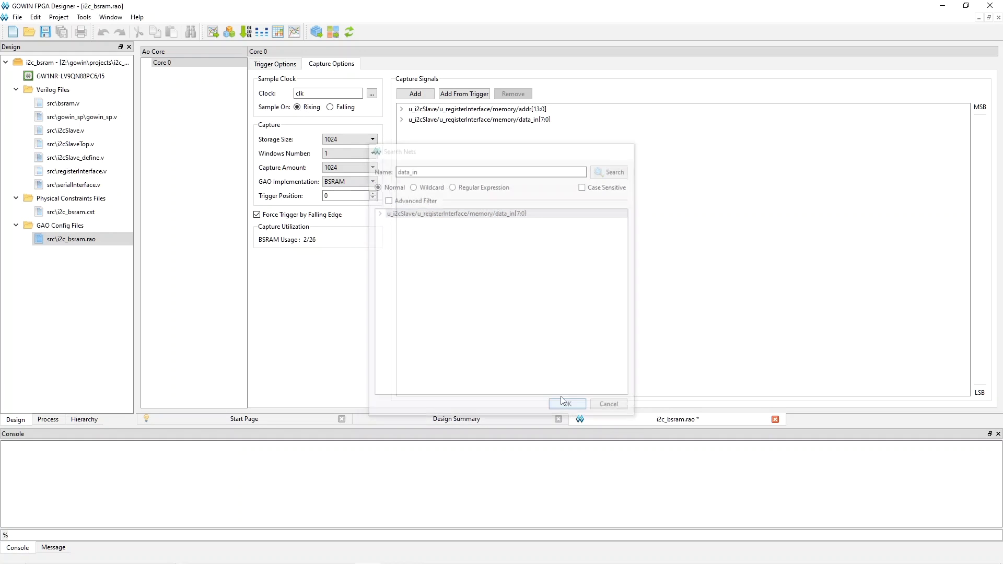
- Search the nets for "data_out" and add the memory's data_out[7:0] bus to the capture signals
{"action": "left_click", "coordinate": [417, 94]}
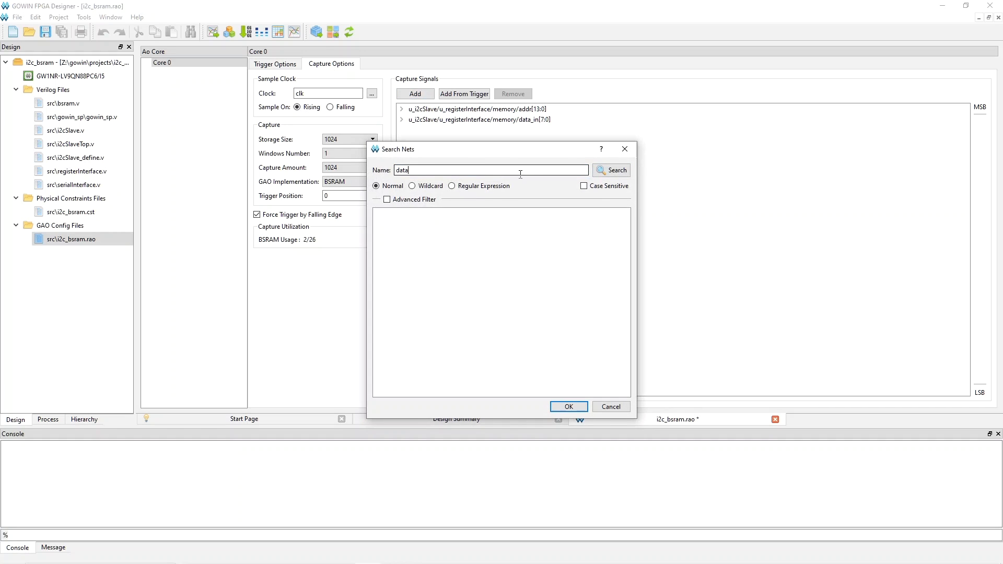
{"action": "type", "text": "data_out"}
{"action": "left_click", "coordinate": [612, 170]}
{"action": "left_click", "coordinate": [484, 213]}
{"action": "left_click", "coordinate": [568, 407]}
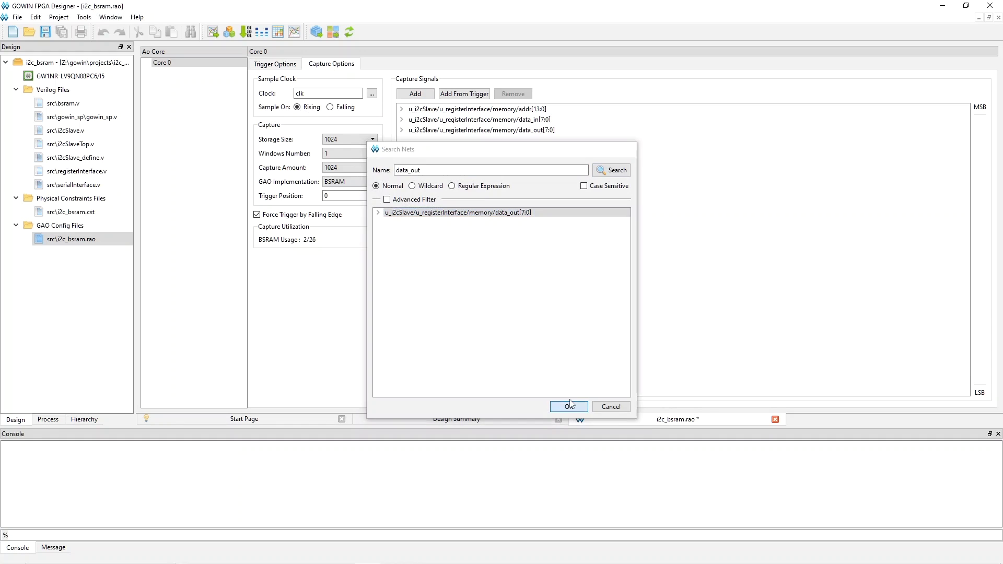
- Search the nets for "wre" and add u_i2cSlave/u_registerInterface/memory/wre to the capture signals
{"action": "left_click", "coordinate": [416, 94]}
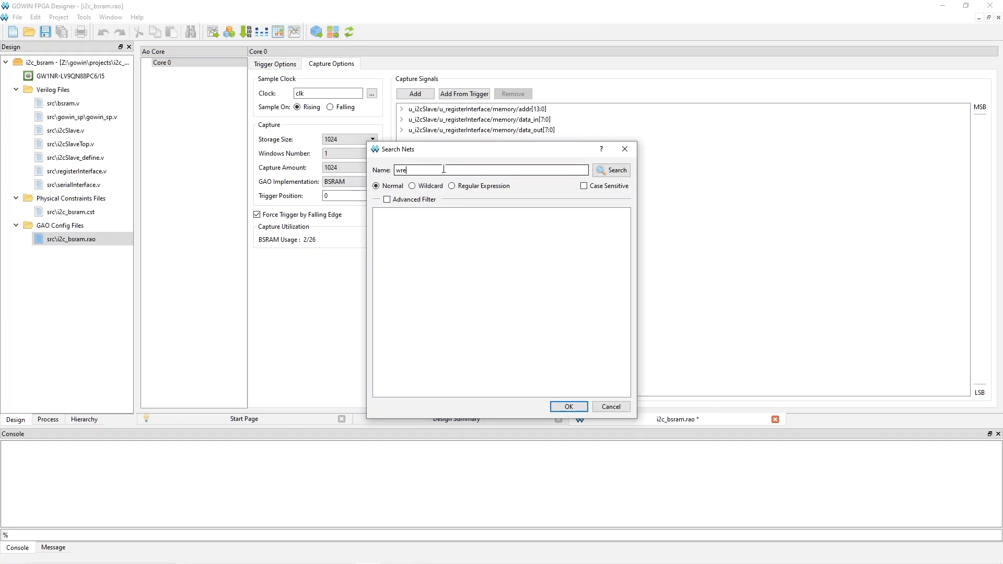
{"action": "left_click", "coordinate": [611, 171]}
{"action": "left_click", "coordinate": [465, 213]}
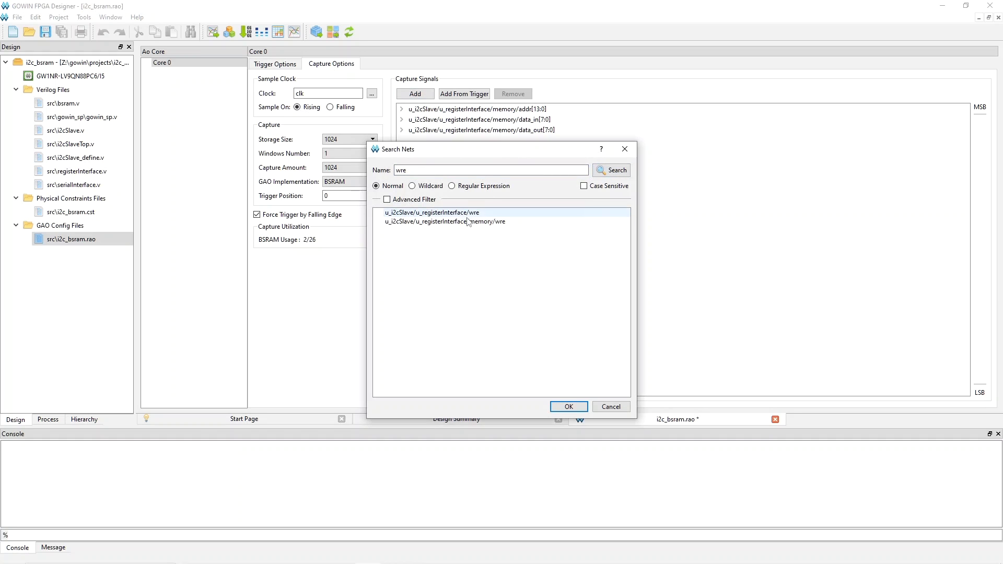
{"action": "left_click", "coordinate": [468, 221]}
{"action": "left_click", "coordinate": [568, 406]}
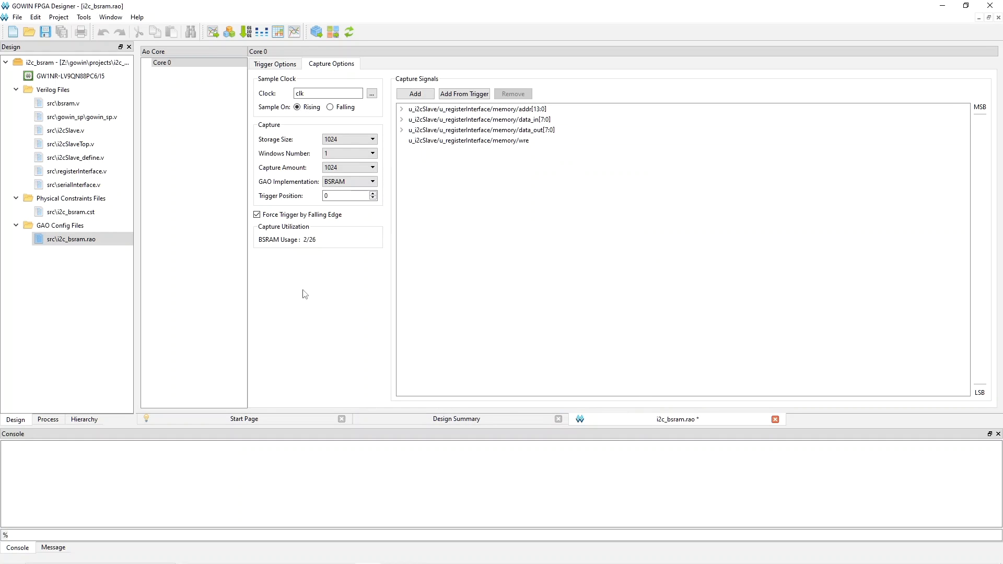
{"action": "left_click", "coordinate": [424, 168]}
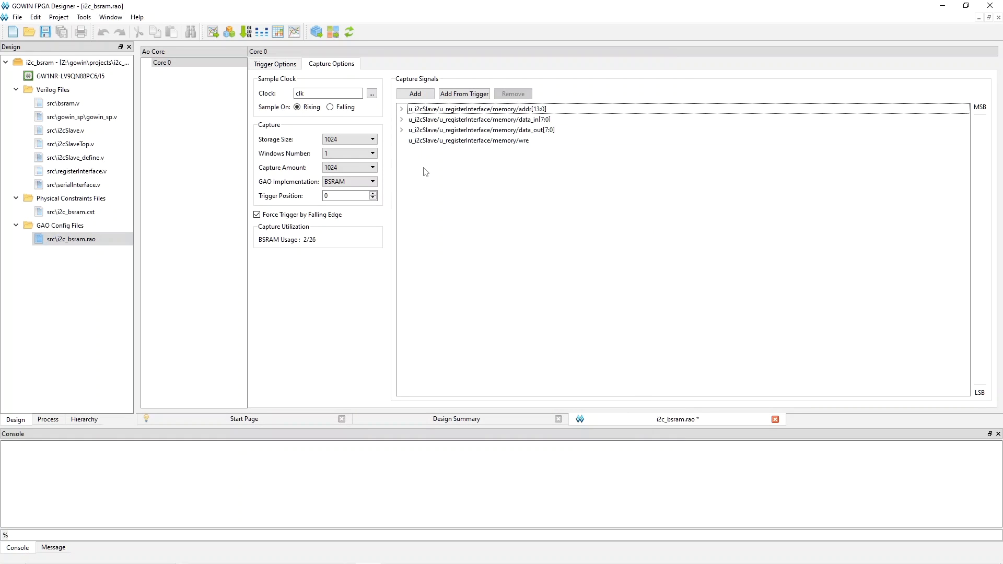
- Assign the net u_i2cSlave/u_registerInterface/memory/wre to Trigger Port 0 in the trigger options and expand the port
{"action": "left_click", "coordinate": [284, 66]}
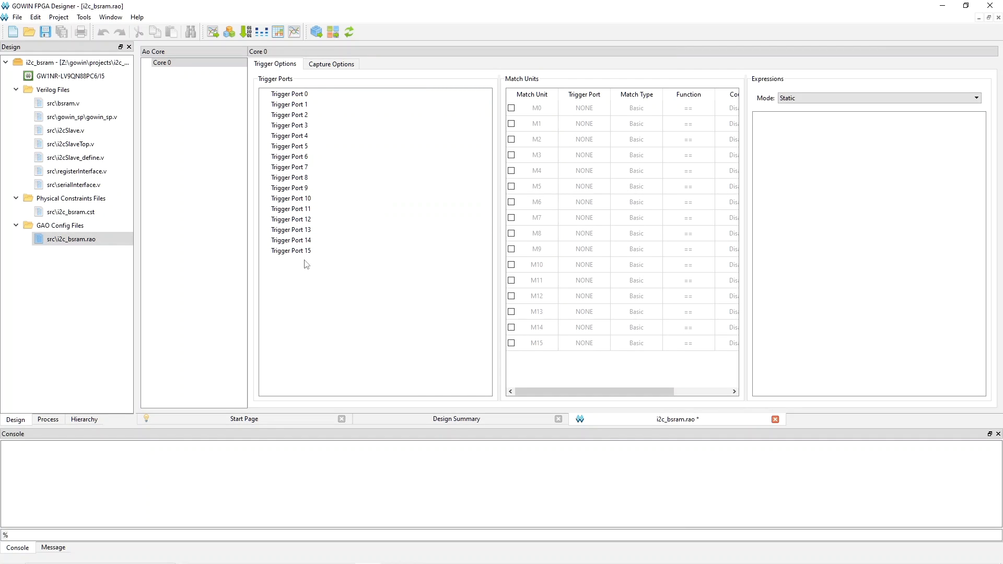
{"action": "double_click", "coordinate": [297, 95]}
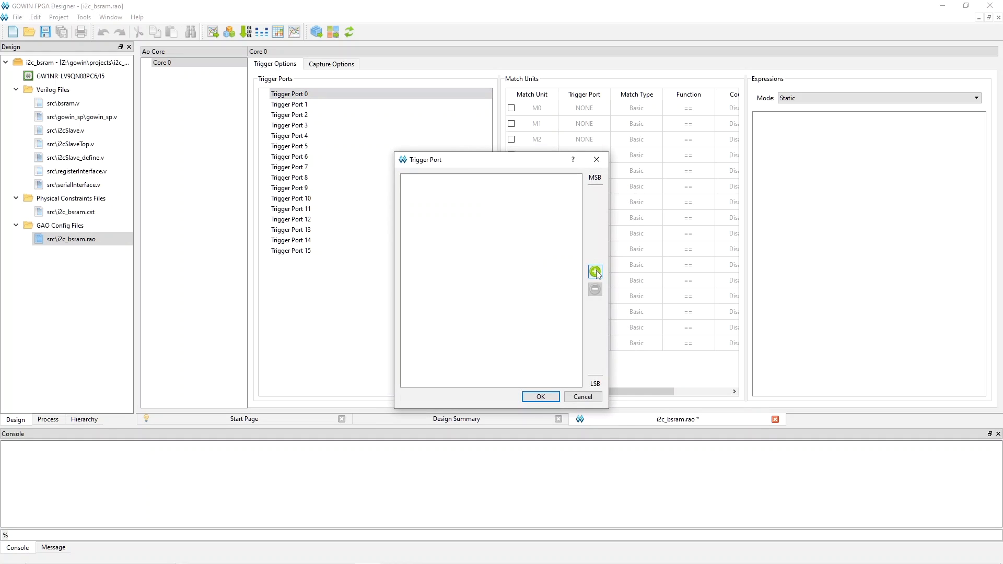
{"action": "left_click", "coordinate": [595, 272]}
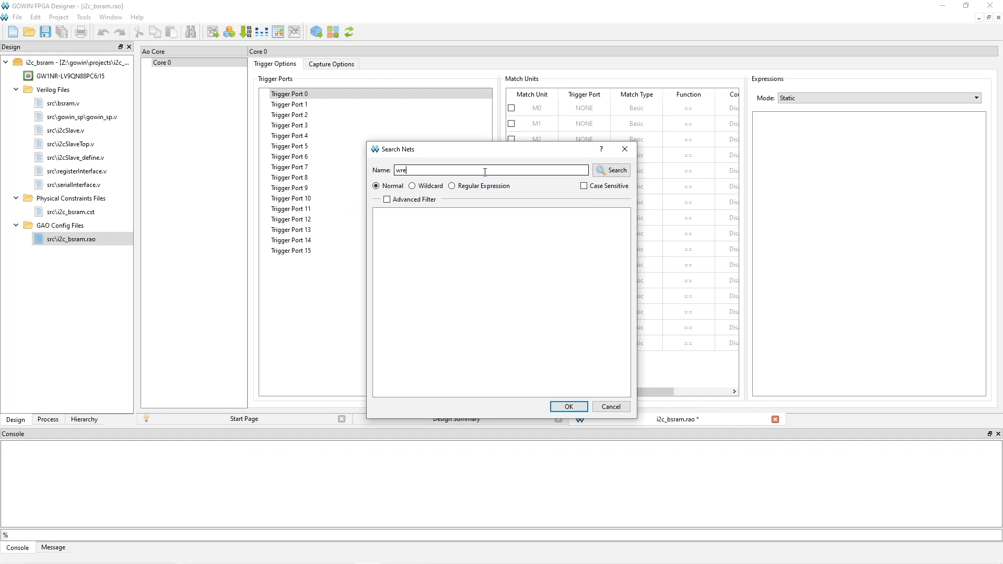
{"action": "left_click", "coordinate": [612, 170]}
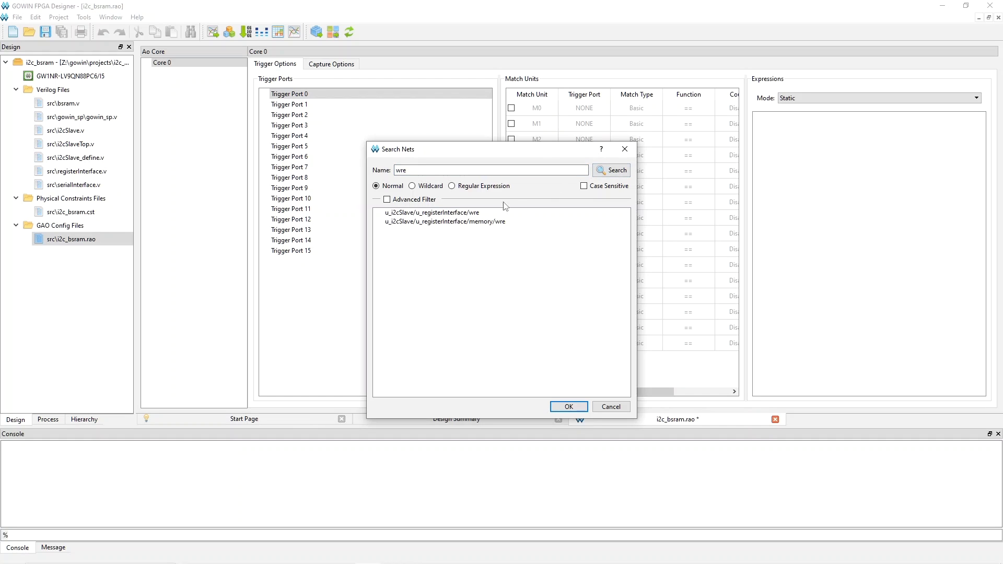
{"action": "left_click", "coordinate": [481, 223]}
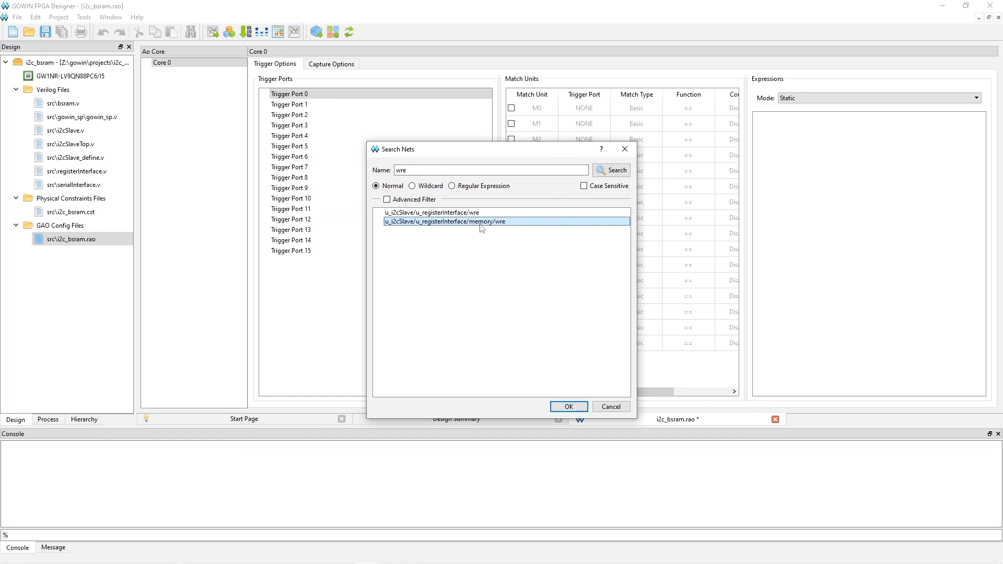
{"action": "left_click", "coordinate": [567, 407]}
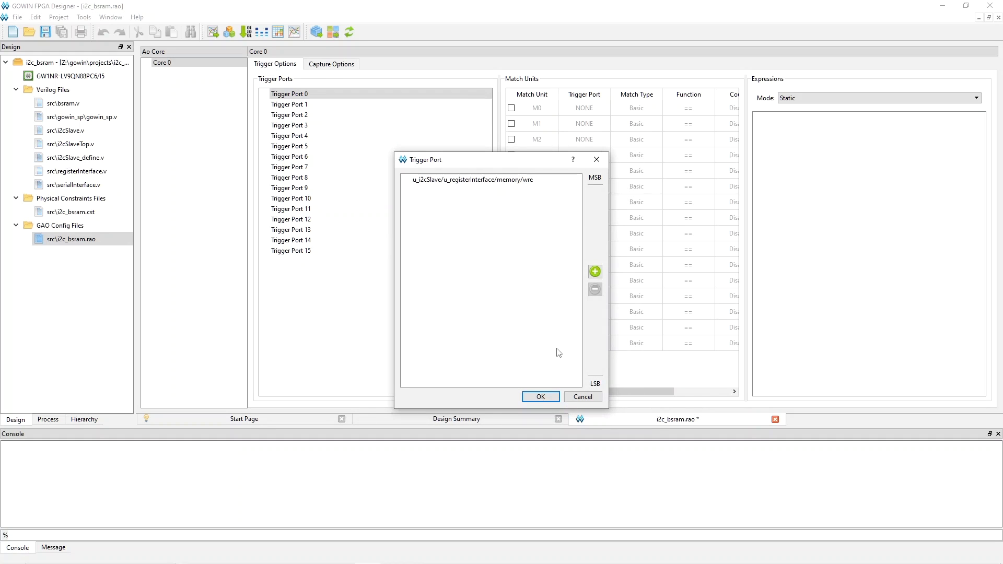
{"action": "left_click", "coordinate": [540, 397]}
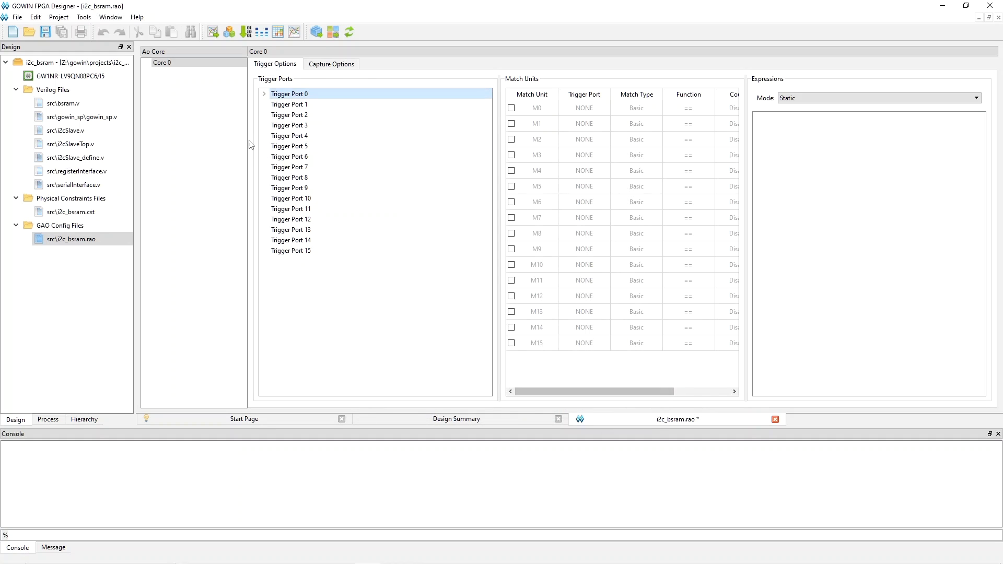
{"action": "left_click", "coordinate": [264, 93]}
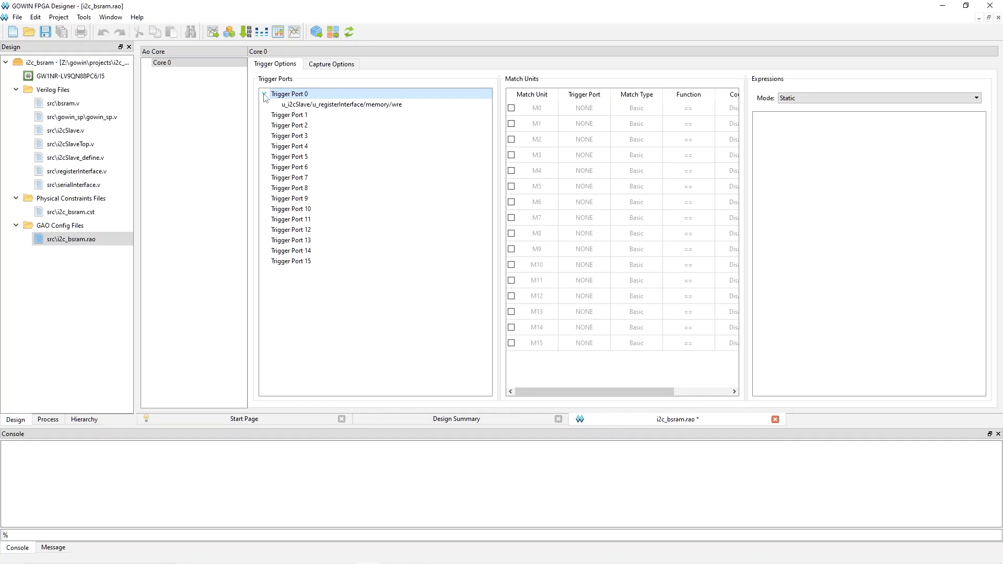
- Enable match unit M0 and assign it to Trigger Port 0 in its configuration
{"action": "left_click", "coordinate": [512, 108]}
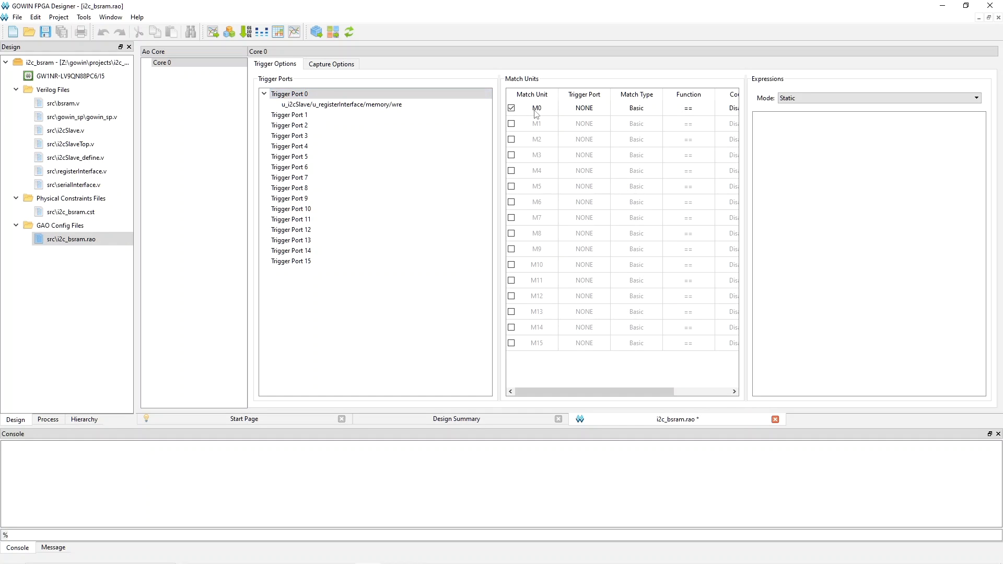
{"action": "left_click", "coordinate": [632, 109]}
{"action": "double_click", "coordinate": [632, 109]}
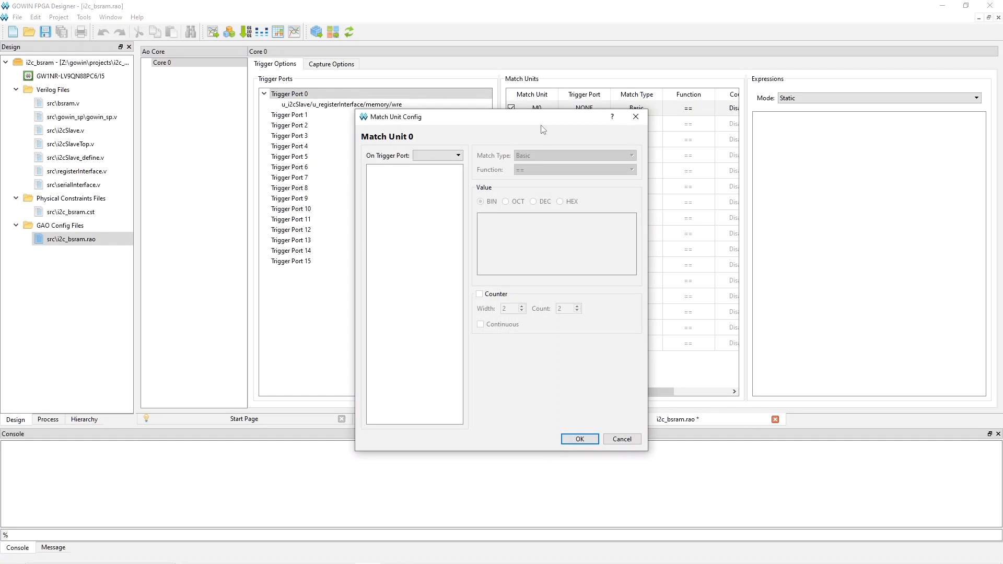
{"action": "left_click", "coordinate": [457, 156]}
{"action": "left_click", "coordinate": [441, 165]}
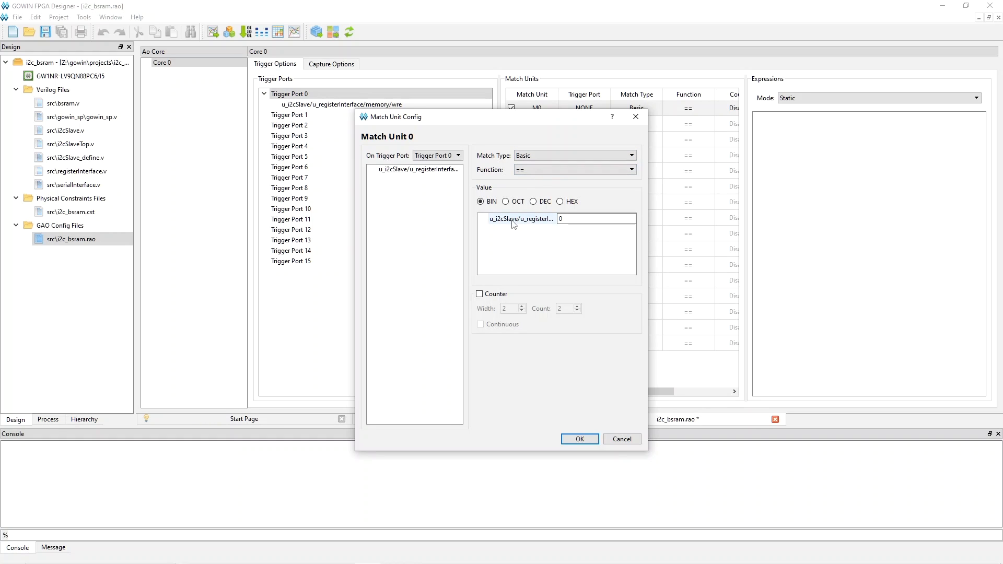
- Set match unit 0's match type to Basic w/edges and its binary value to R, and accept the configuration
{"action": "left_click", "coordinate": [593, 156]}
{"action": "left_click", "coordinate": [579, 173]}
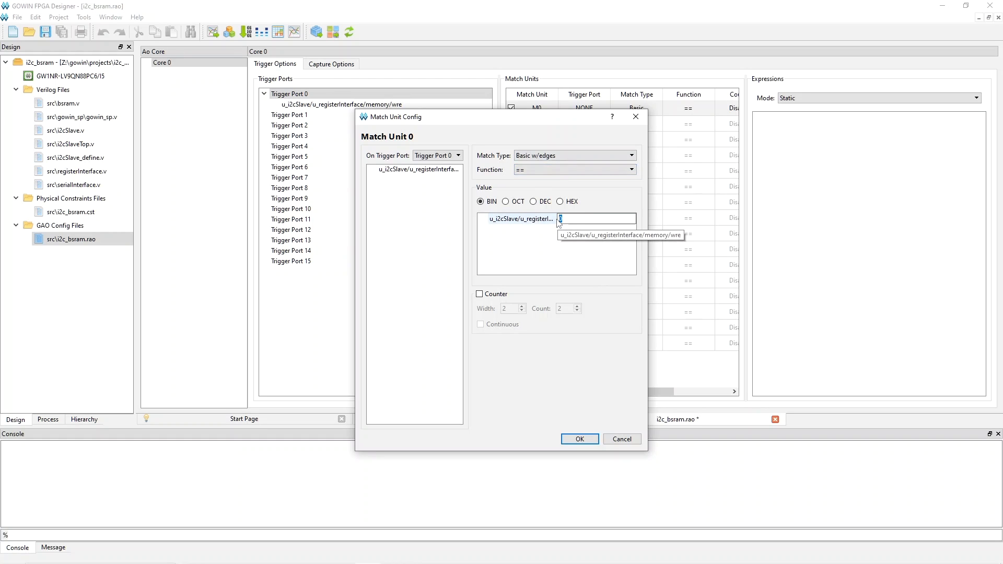
{"action": "type", "text": "R"}
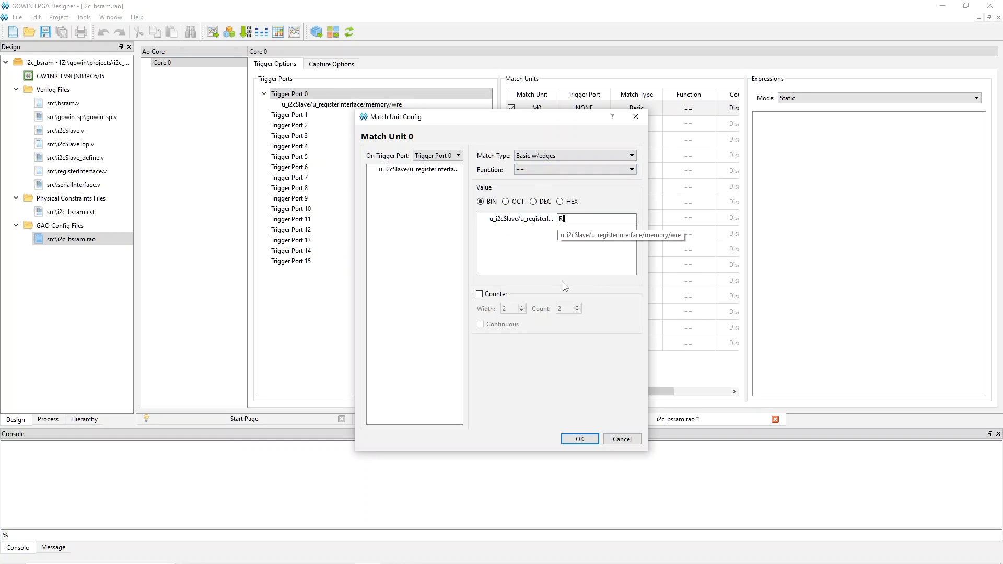
{"action": "left_click", "coordinate": [579, 438]}
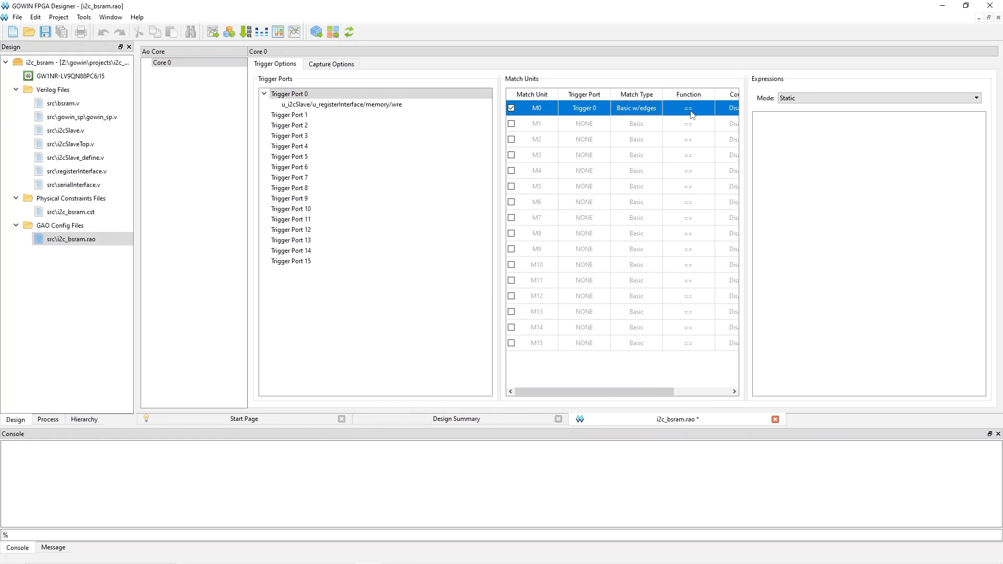
{"action": "mouse_move", "coordinate": [631, 392]}
{"action": "left_mouse_down"}
{"action": "mouse_move", "coordinate": [679, 395]}
{"action": "mouse_move", "coordinate": [626, 401]}
{"action": "left_mouse_up"}
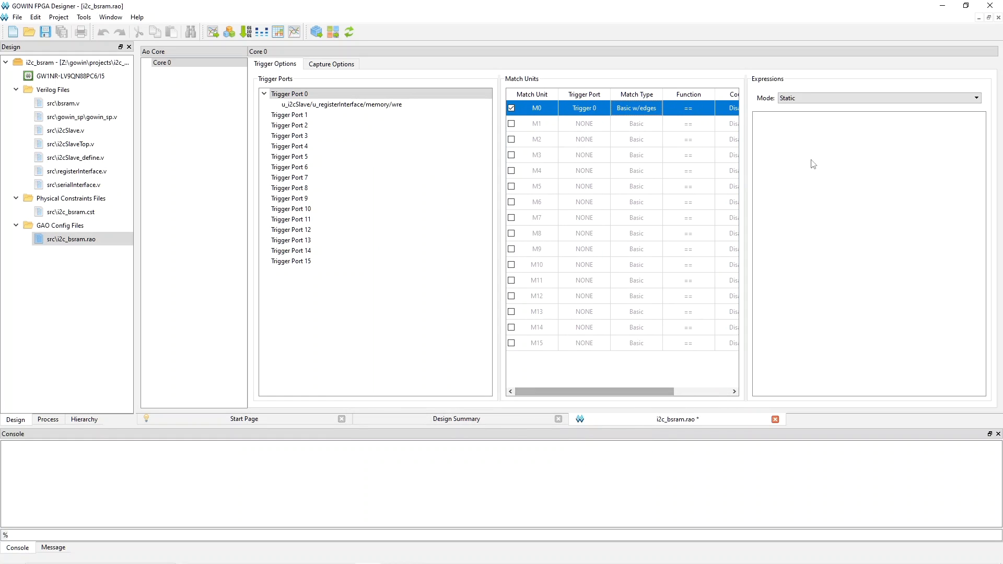
- Add a static trigger expression consisting of match unit M0
{"action": "double_click", "coordinate": [795, 131]}
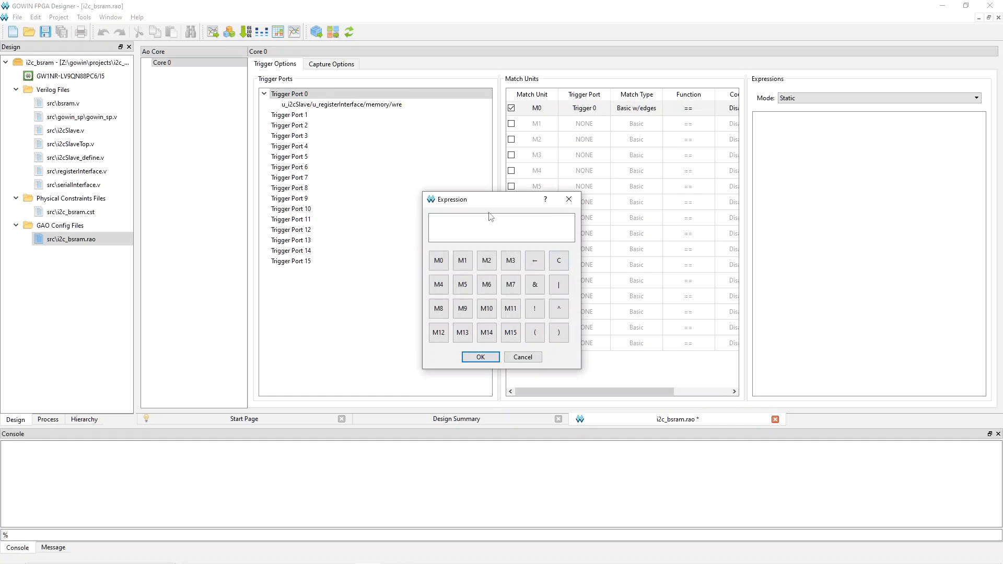
{"action": "left_click", "coordinate": [439, 260]}
{"action": "left_click", "coordinate": [481, 359]}
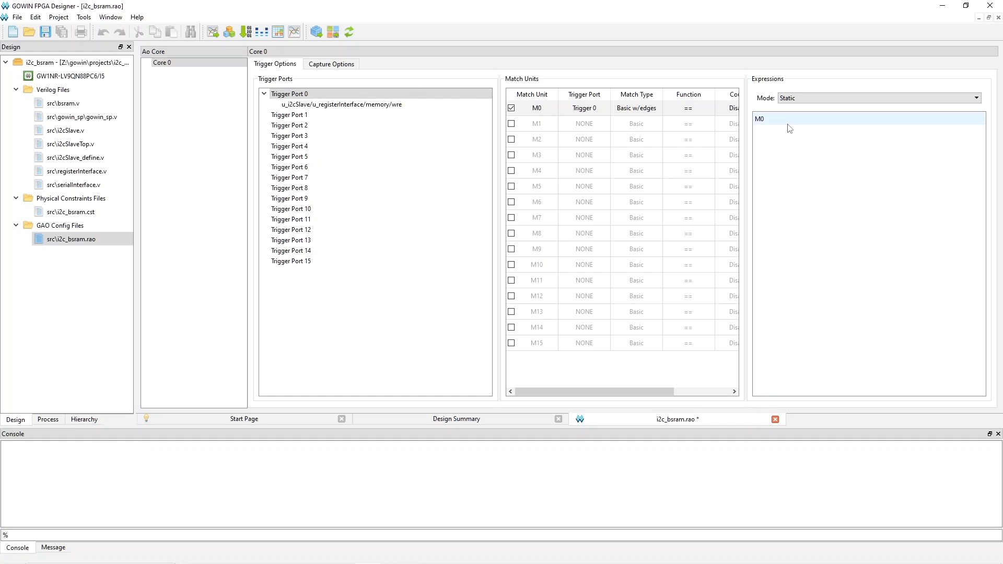
- Save the GAO configuration and rerun the whole implementation flow to generate the bitstream
{"action": "left_click", "coordinate": [402, 190]}
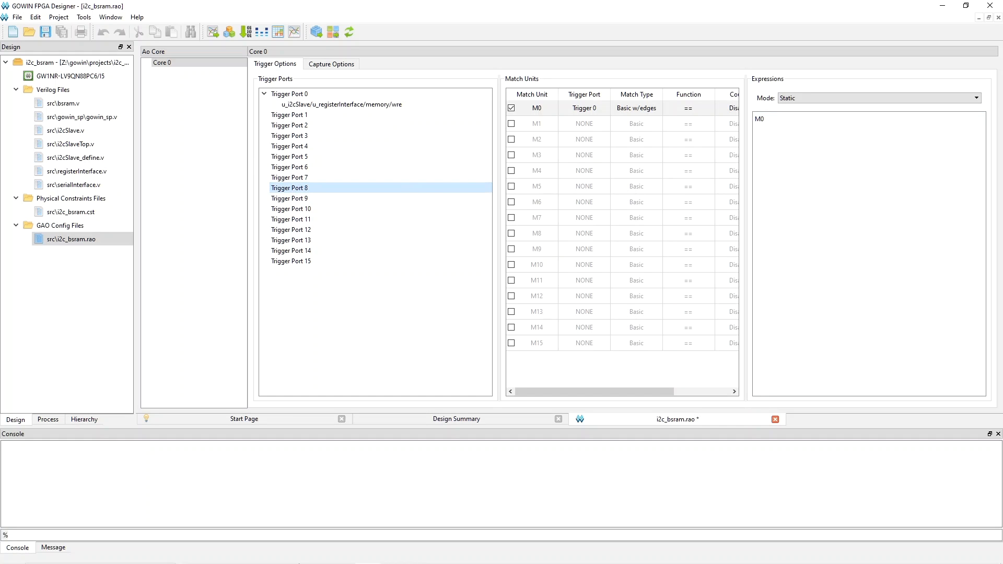
{"action": "key", "text": "ctrl+s"}
{"action": "left_click", "coordinate": [350, 30]}
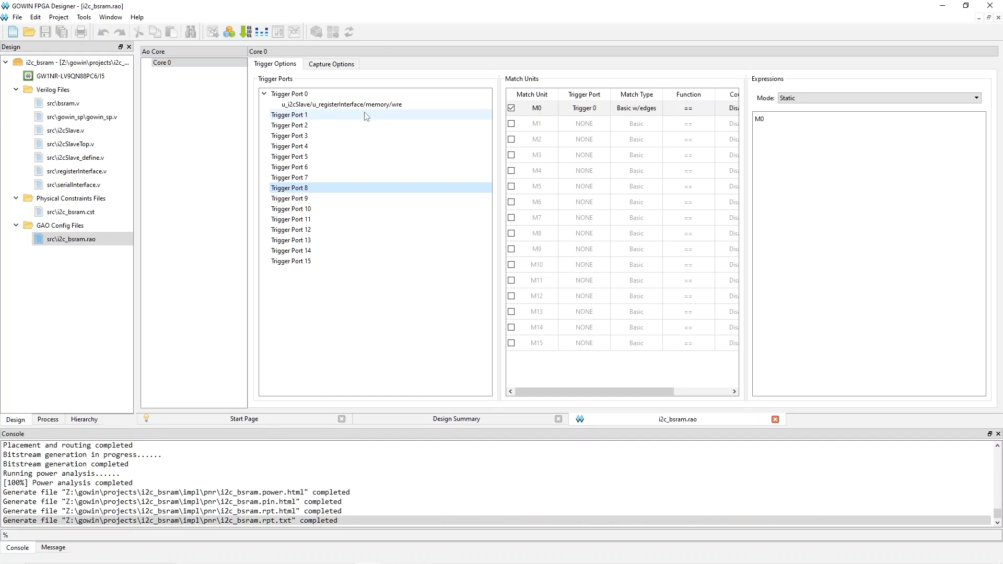
- Program ao_0.fs into the GW1NR-9C's SRAM with the Gowin Programmer, and close the programmer
{"action": "left_click", "coordinate": [245, 33]}
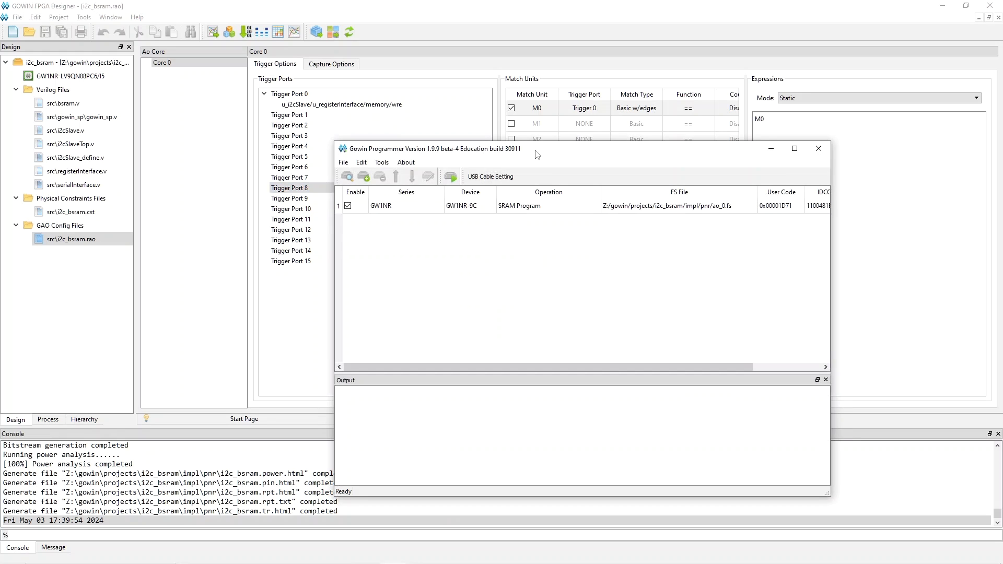
{"action": "left_click_drag", "start_coordinate": [538, 151], "coordinate": [518, 129]}
{"action": "left_click", "coordinate": [432, 154]}
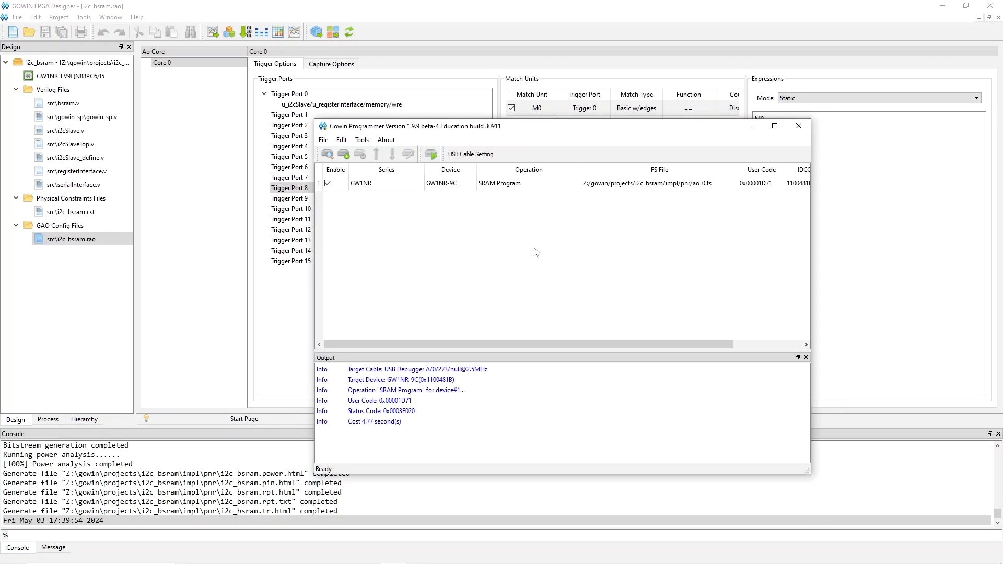
{"action": "left_click", "coordinate": [799, 130]}
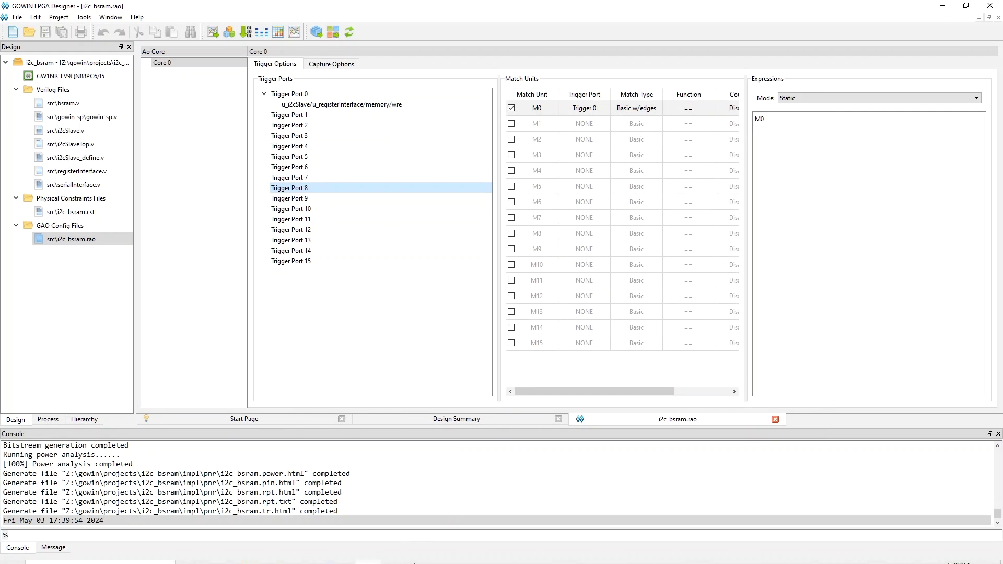
- Open the Gowin Analyzer Oscilloscope, set the cable to Gowin USB Cable(FT2CH) and start an auto-run capture
{"action": "left_click", "coordinate": [86, 18]}
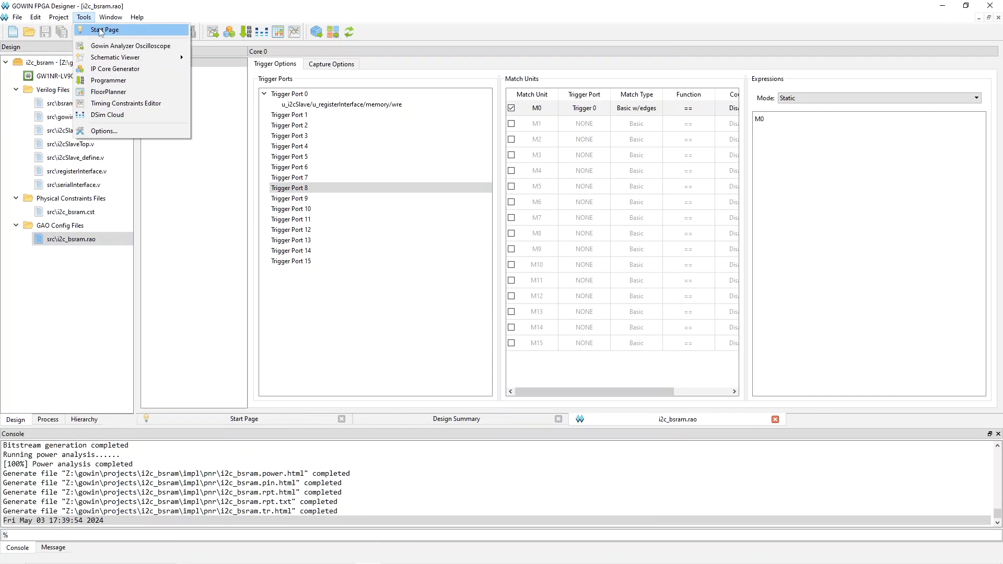
{"action": "left_click", "coordinate": [122, 47]}
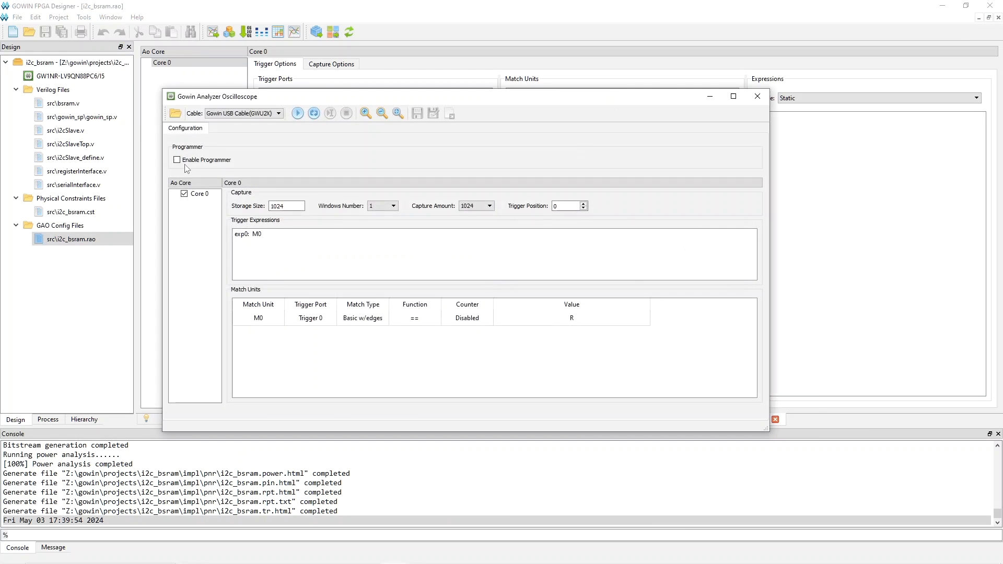
{"action": "left_click", "coordinate": [277, 114]}
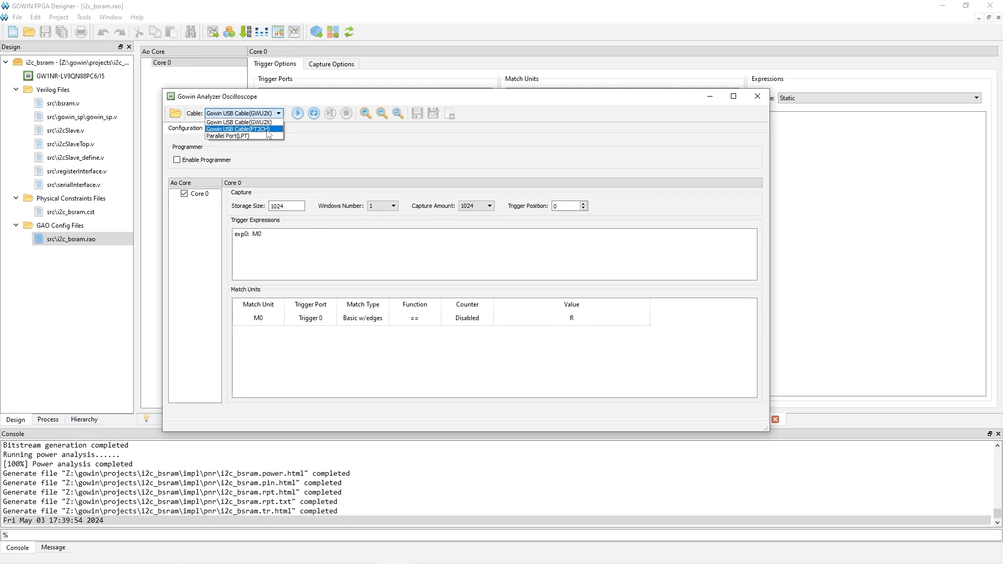
{"action": "left_click", "coordinate": [266, 130]}
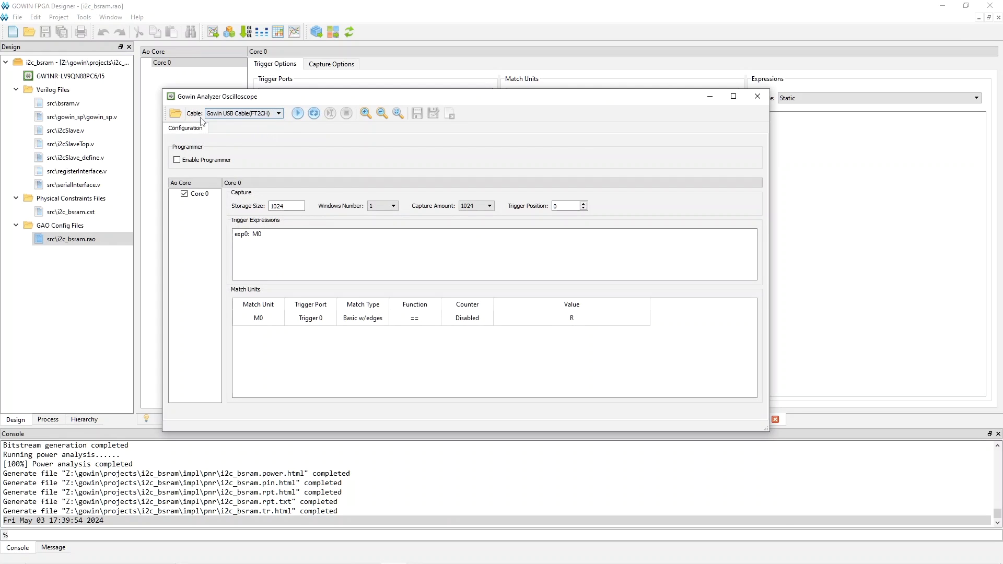
{"action": "left_click", "coordinate": [313, 113]}
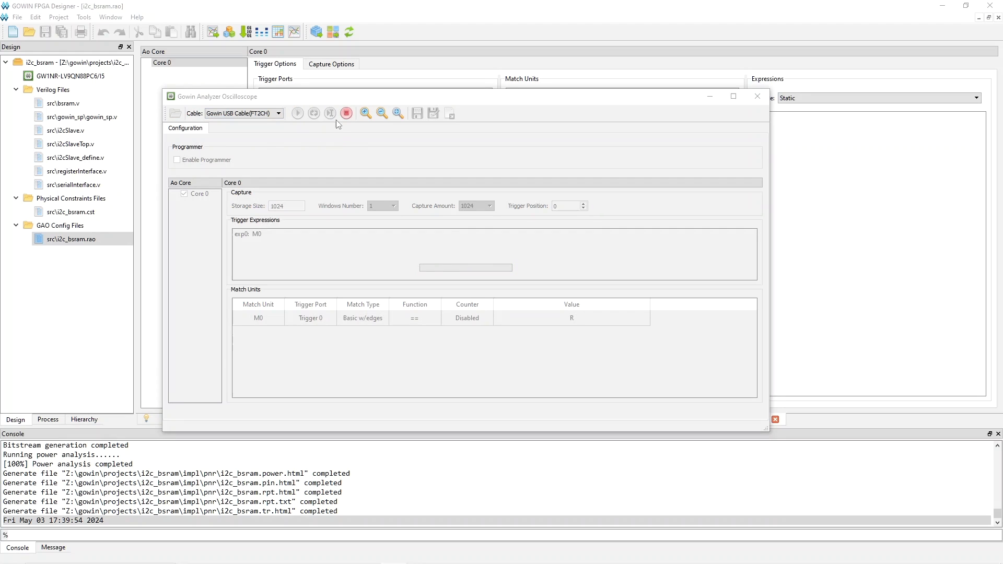
- Switch to the tcsh terminal and rerun ./i2c_bsram -w 0x3210 0x45 to trigger a capture
{"action": "mouse_move", "coordinate": [274, 562]}
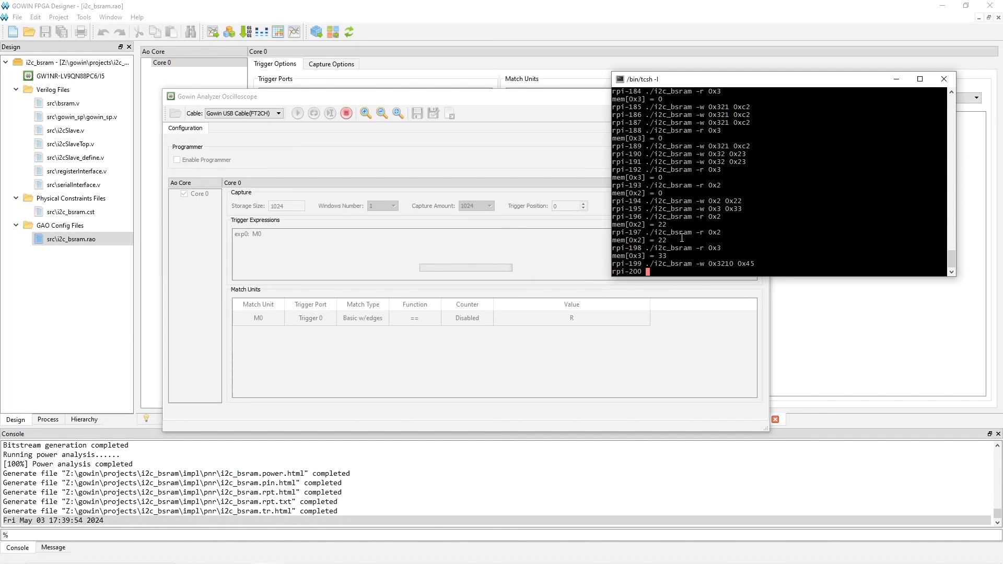
{"action": "key", "text": "Up"}
{"action": "key", "text": "Return"}
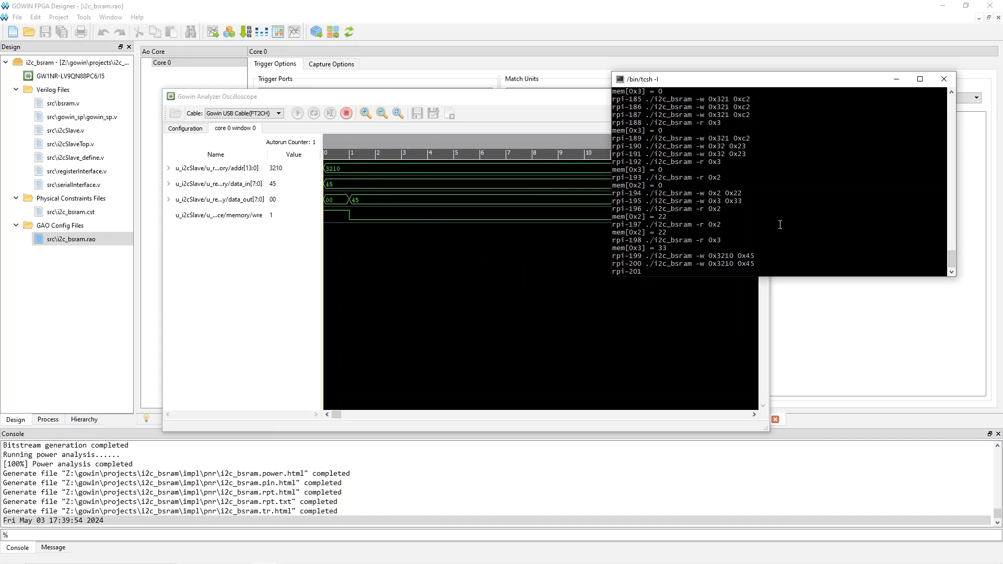
- Edit the previous write command to ./i2c_bsram -w 0x32 0x33 and run it
{"action": "key", "text": "Up"}
{"action": "key", "text": "BackSpace"}
{"action": "key", "text": "BackSpace"}
{"action": "key", "text": "BackSpace"}
{"action": "key", "text": "BackSpace"}
{"action": "key", "text": "BackSpace"}
{"action": "key", "text": "BackSpace"}
{"action": "key", "text": "BackSpace"}
{"action": "type", "text": "0x33"}
{"action": "key", "text": "Return"}
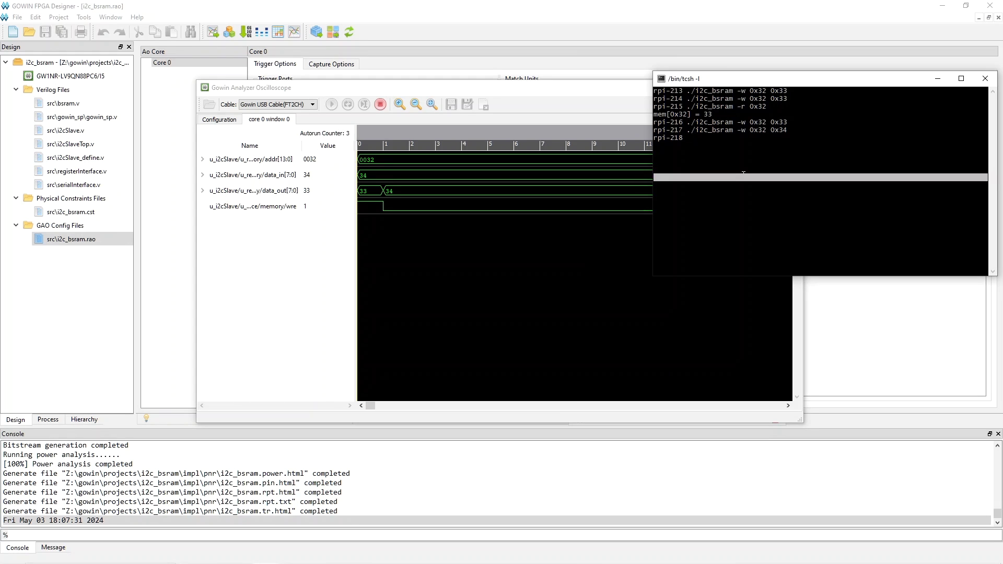
- Read back memory address 0x32 by rerunning ./i2c_bsram -r 0x32
{"action": "key", "text": "Up"}
{"action": "key", "text": "Up"}
{"action": "key", "text": "Up"}
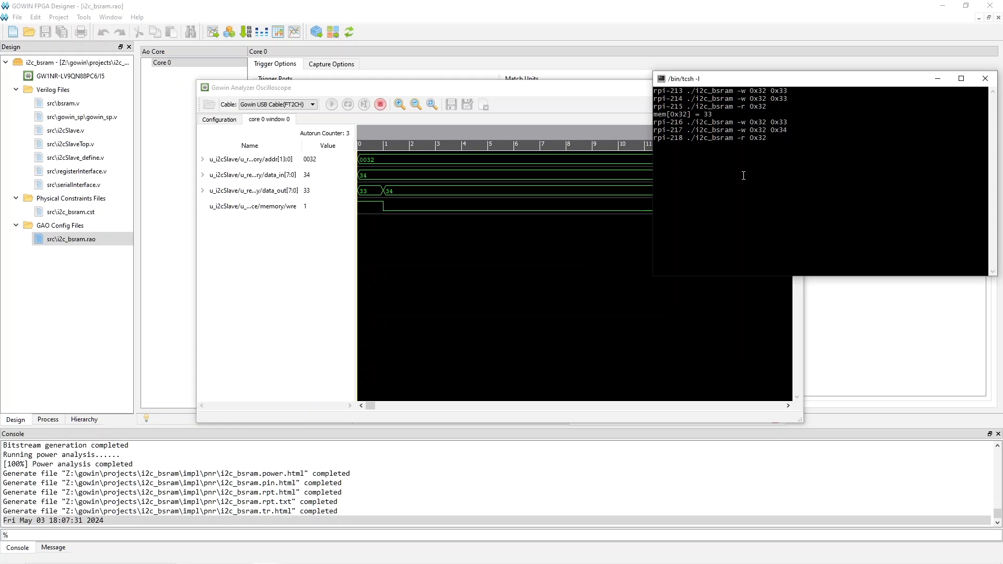
{"action": "key", "text": "Return"}
- Change the read command's address to 0x40 and run ./i2c_bsram -r 0x40
{"action": "key", "text": "Up"}
{"action": "key", "text": "BackSpace"}
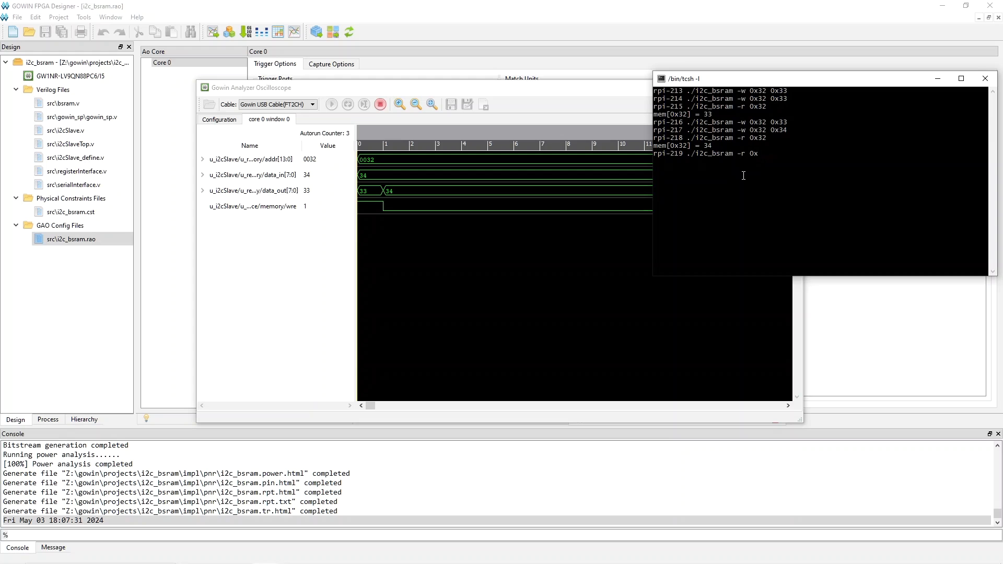
{"action": "type", "text": "40"}
{"action": "key", "text": "Return"}
{"action": "triple_click", "coordinate": [708, 181]}
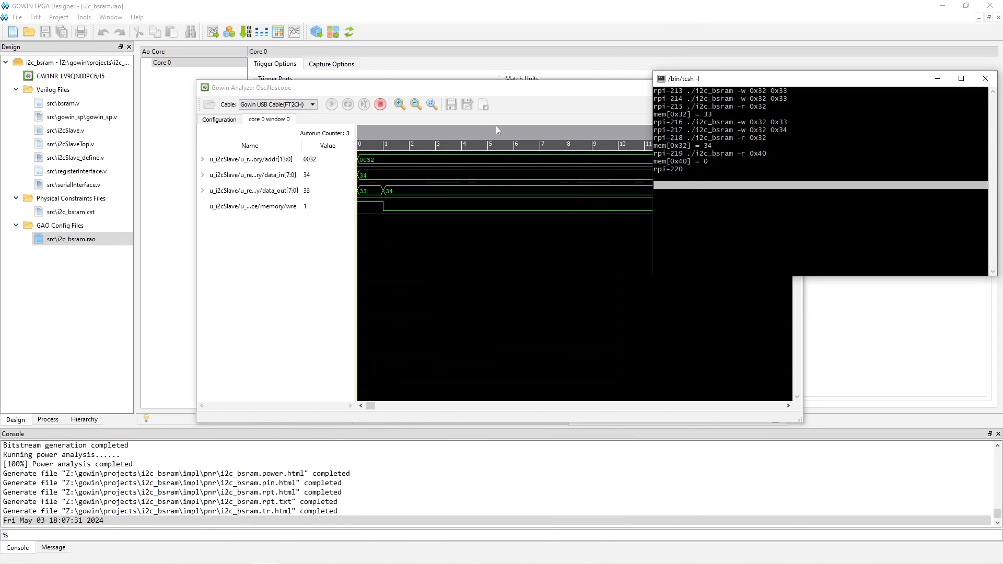
- Stop the auto-run capture and close the Gowin Analyzer Oscilloscope
{"action": "left_click", "coordinate": [380, 104]}
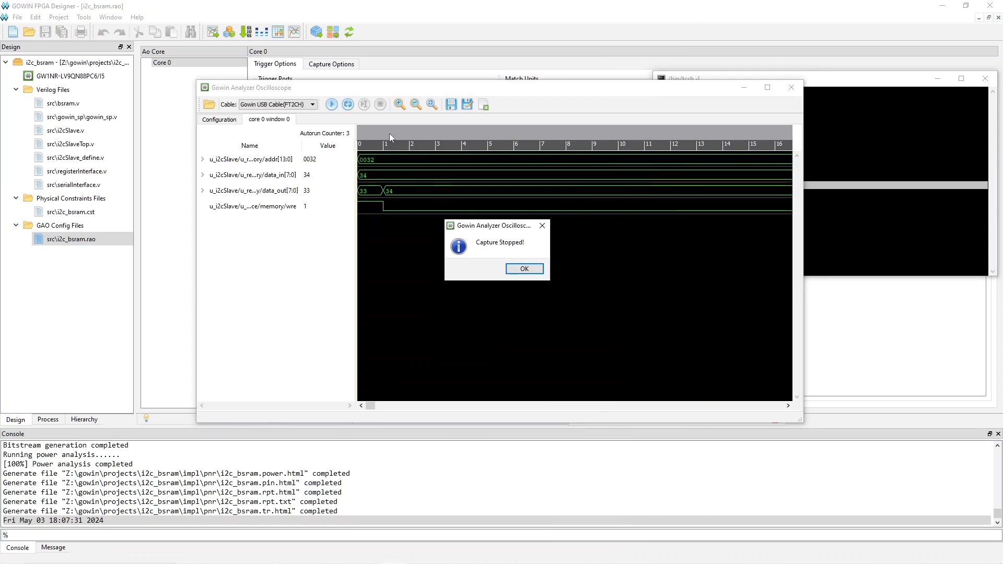
{"action": "left_click", "coordinate": [525, 269]}
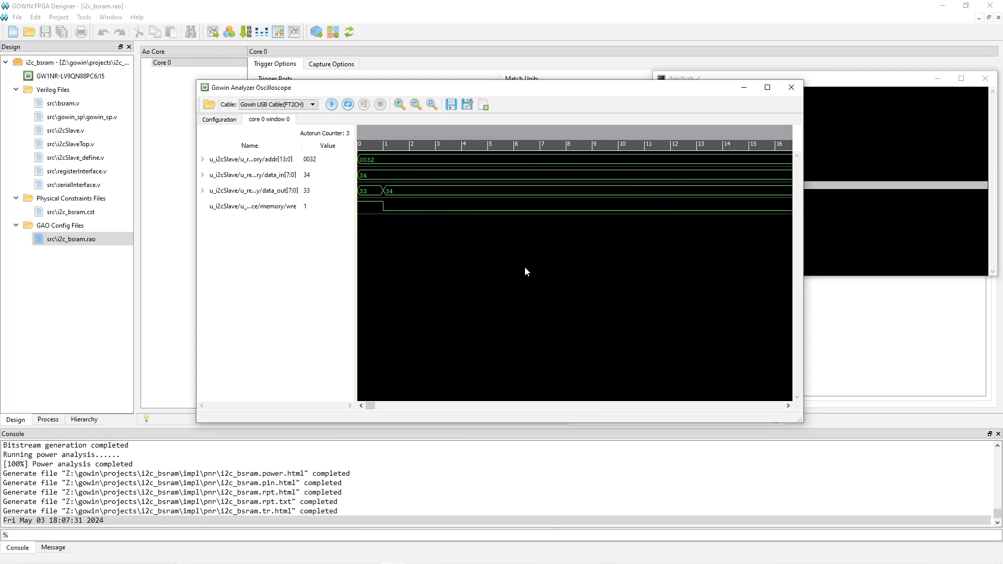
{"action": "left_click", "coordinate": [793, 88]}
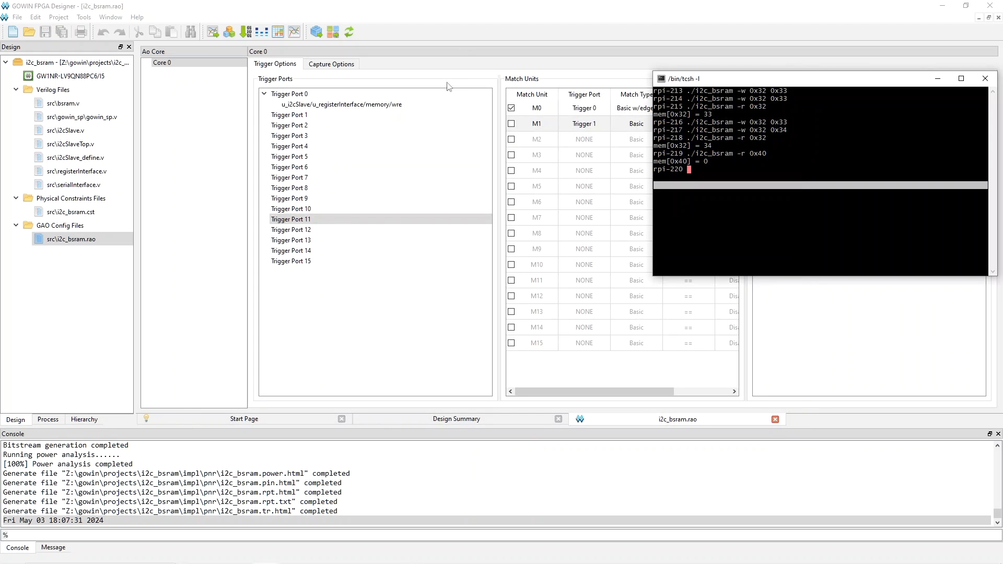
- Check the capture options, search the nets for "streamST" and assign u_i2cSlave/u_serialInterface/streamSt[1:0] to Trigger Port 1
{"action": "left_click", "coordinate": [400, 69]}
{"action": "left_click", "coordinate": [351, 65]}
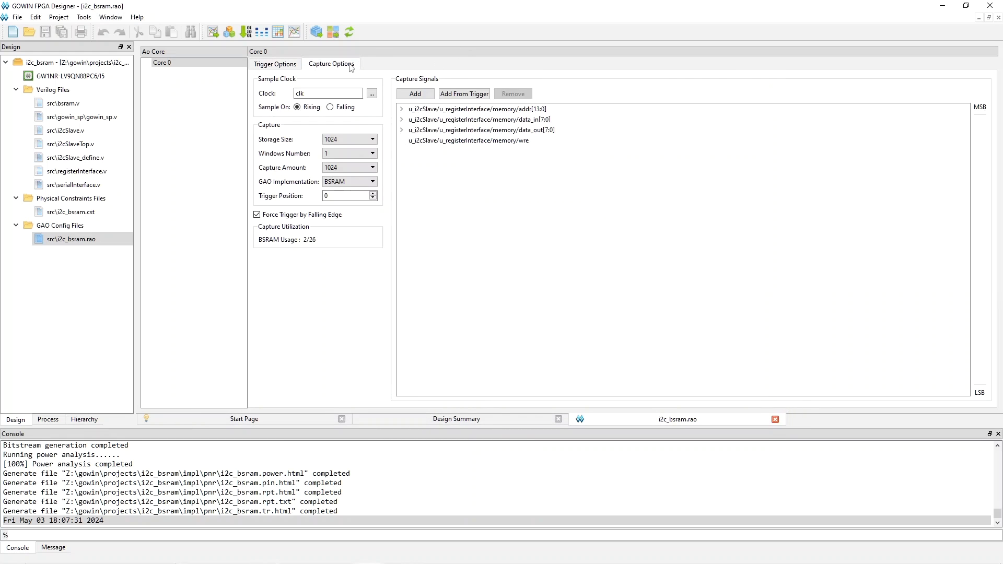
{"action": "left_click", "coordinate": [278, 64]}
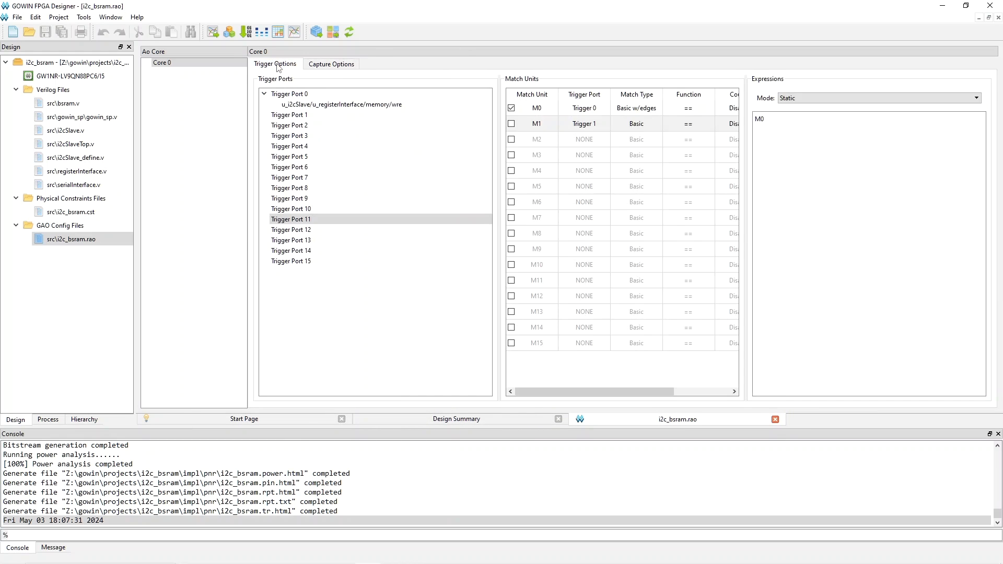
{"action": "double_click", "coordinate": [288, 115]}
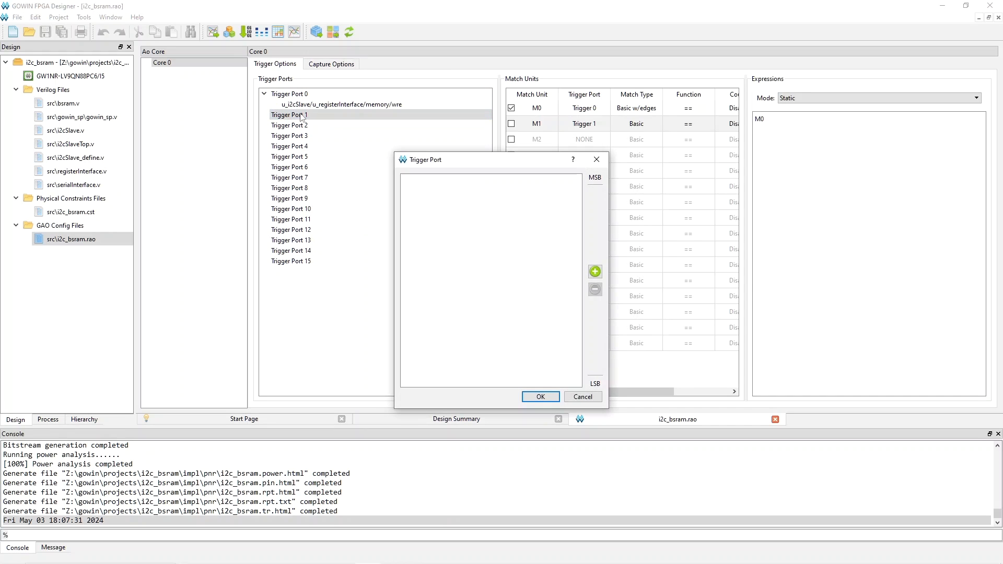
{"action": "left_click", "coordinate": [596, 271]}
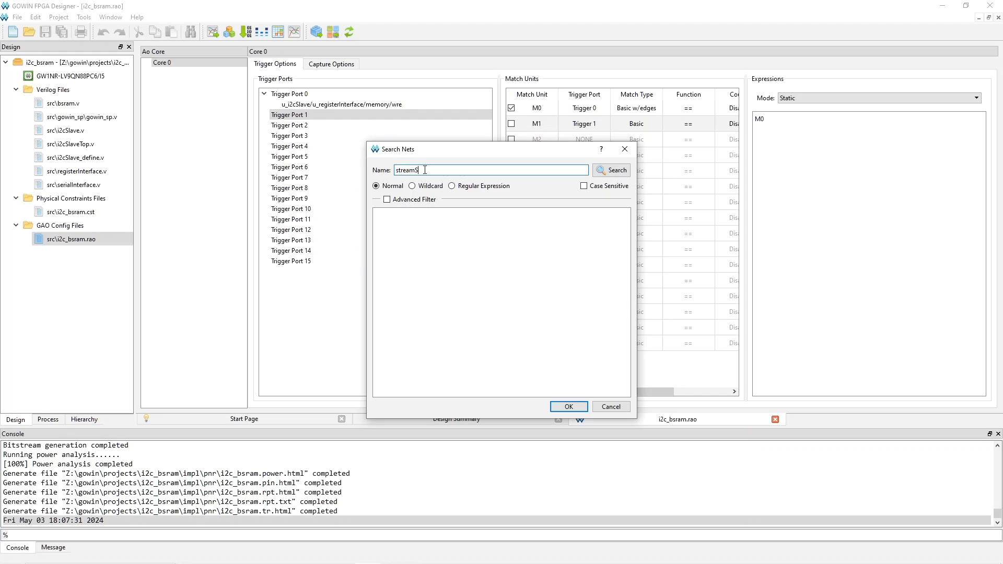
{"action": "left_click", "coordinate": [601, 171]}
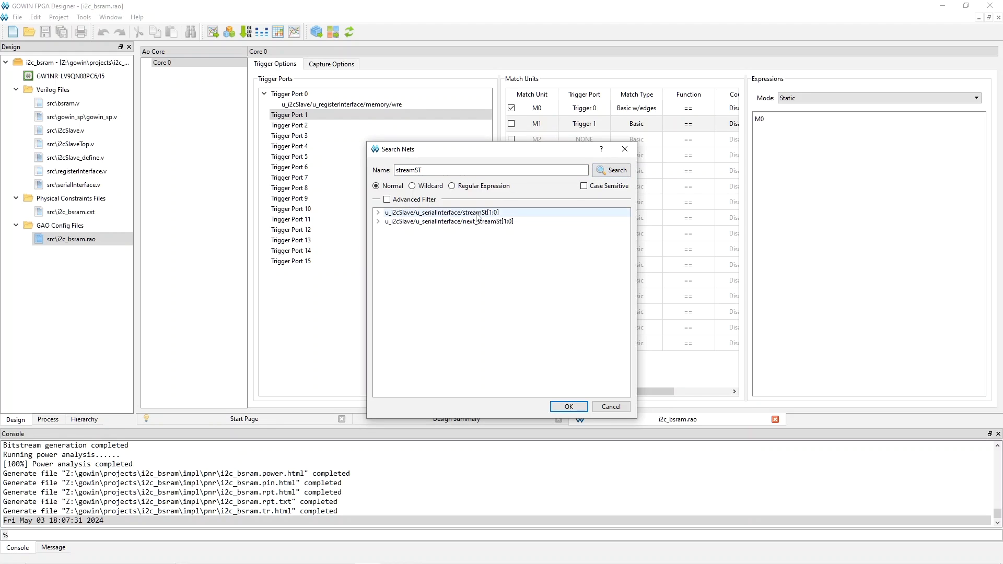
{"action": "left_click", "coordinate": [478, 213]}
{"action": "left_click", "coordinate": [563, 407]}
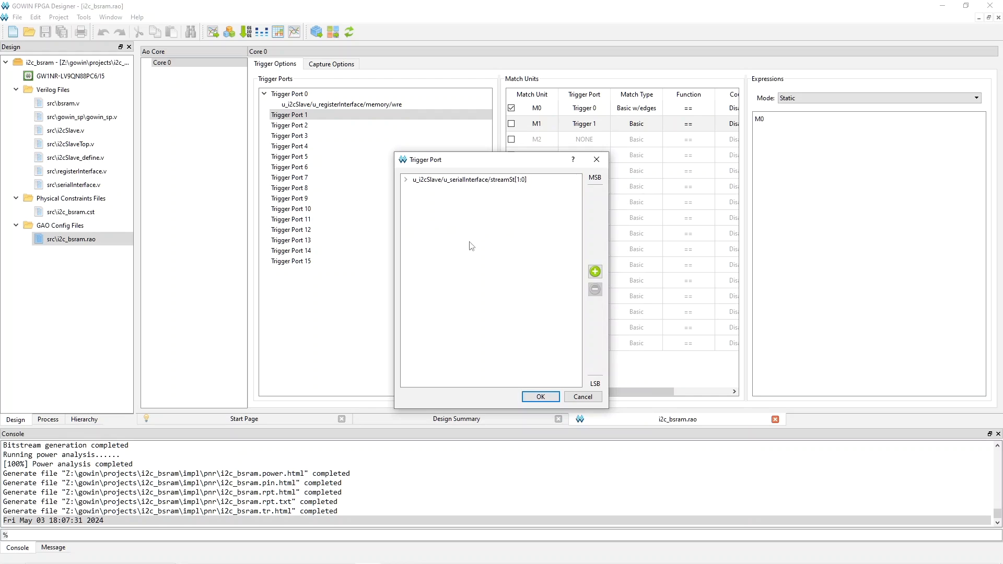
{"action": "left_click", "coordinate": [541, 397]}
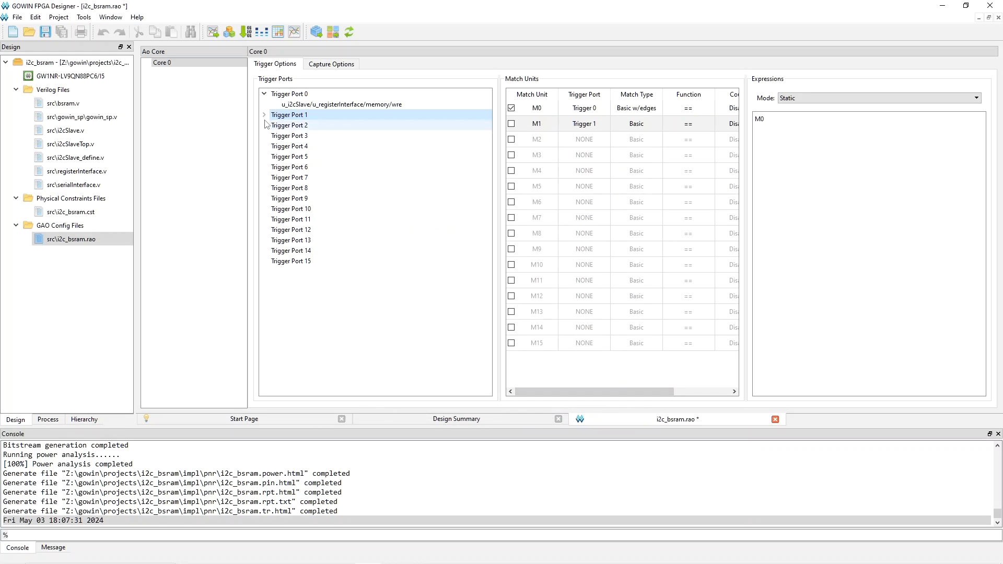
- Enable match unit M1 on Trigger Port 1 and set its streamSt[1:0] match value to binary 01
{"action": "double_click", "coordinate": [291, 116]}
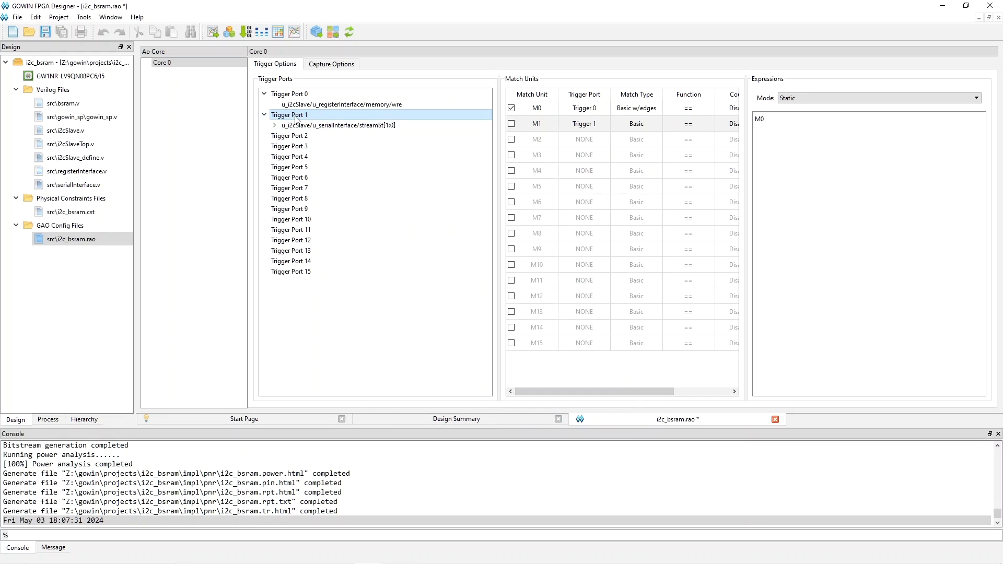
{"action": "left_click", "coordinate": [512, 124]}
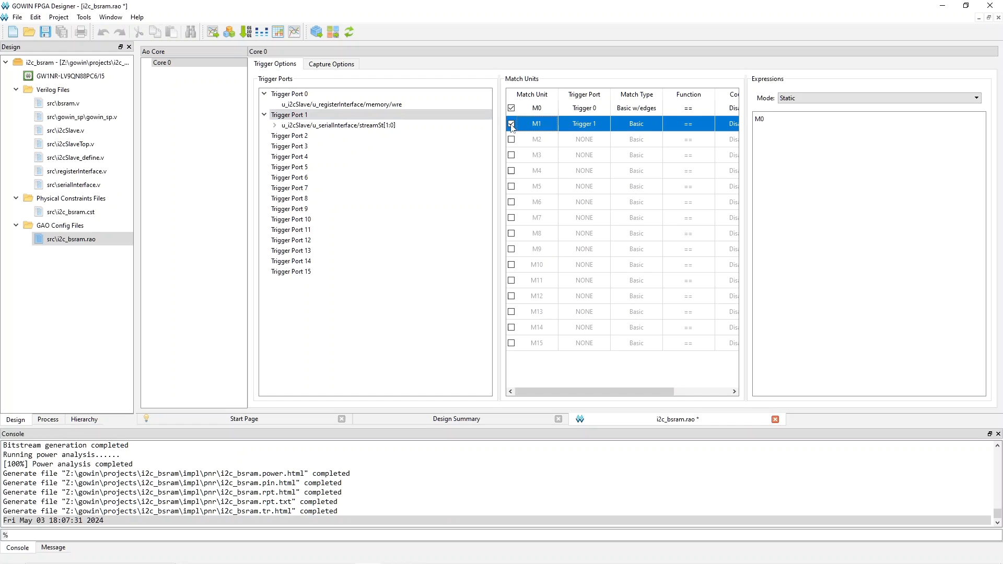
{"action": "double_click", "coordinate": [584, 125]}
{"action": "left_click", "coordinate": [459, 156]}
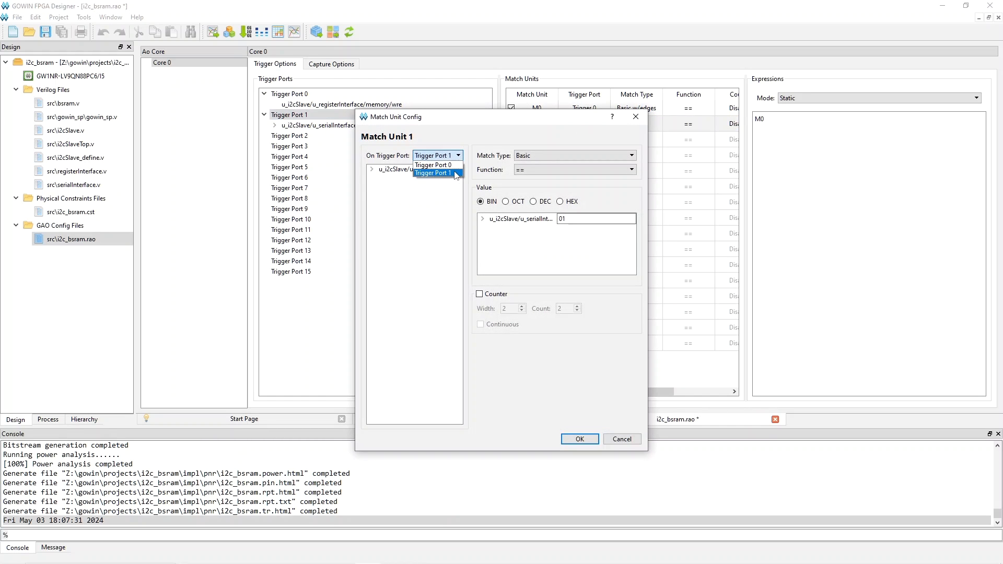
{"action": "left_click", "coordinate": [434, 173]}
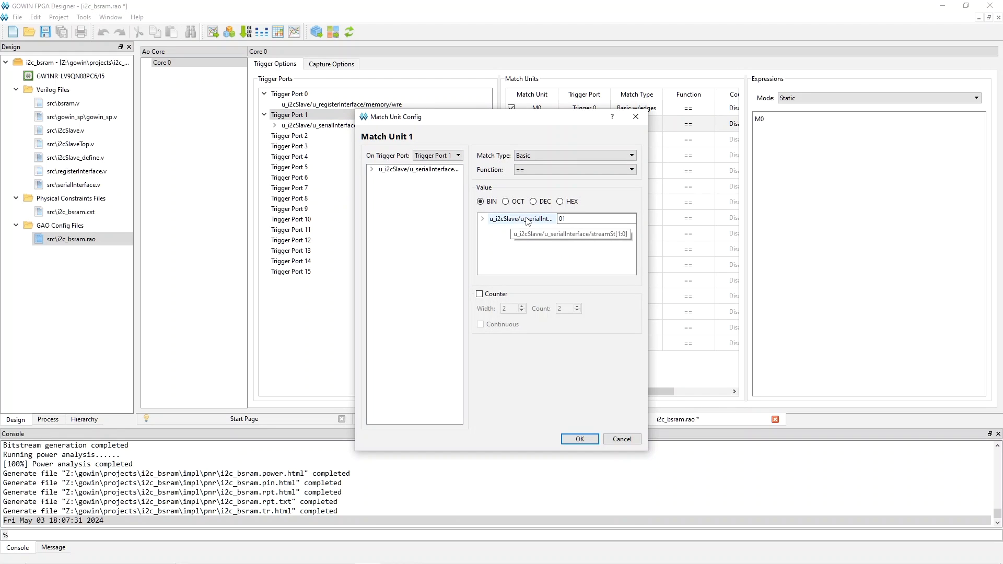
{"action": "left_click", "coordinate": [575, 220]}
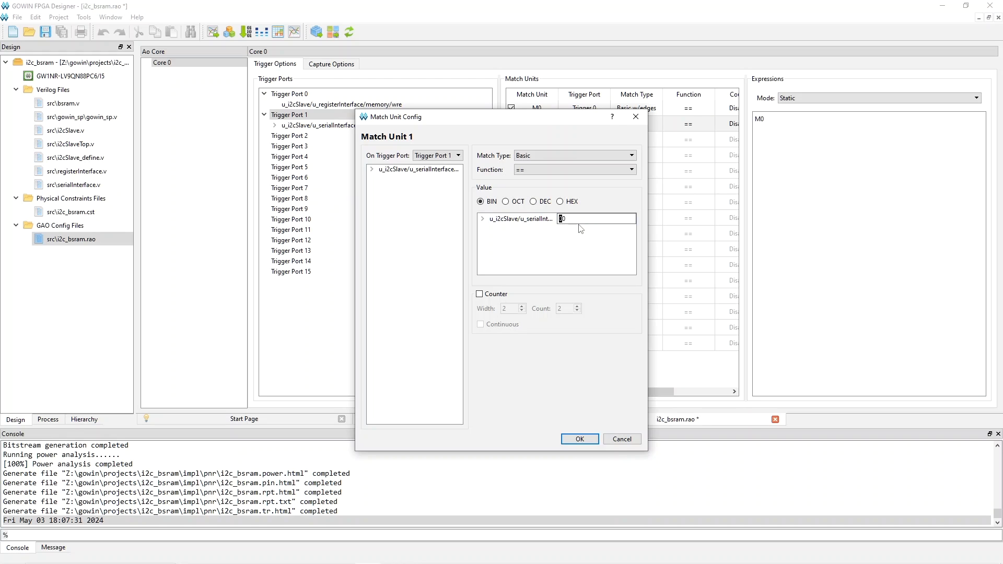
{"action": "type", "text": "01"}
{"action": "left_click", "coordinate": [579, 439]}
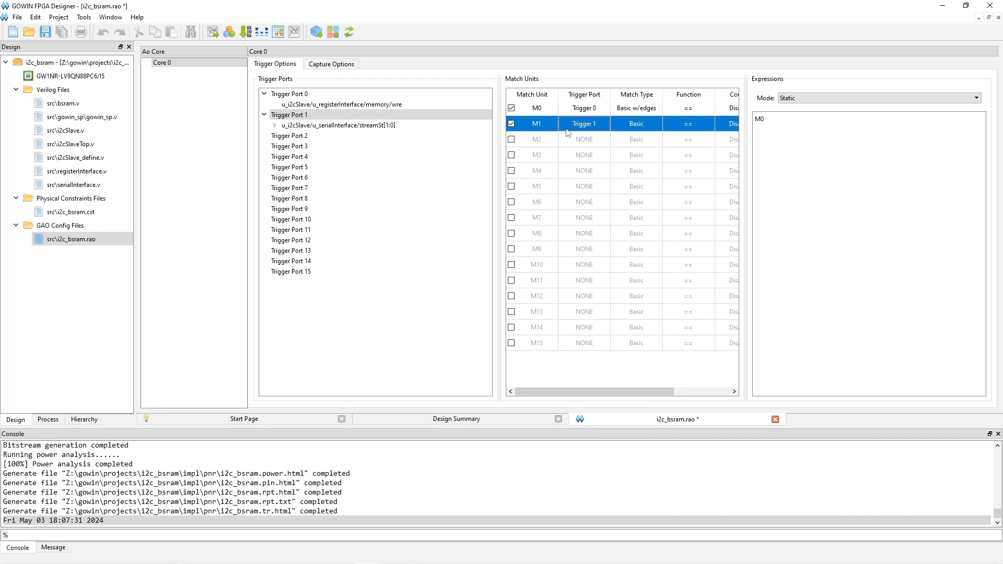
- Change the trigger expression to M0|M1
{"action": "double_click", "coordinate": [763, 120]}
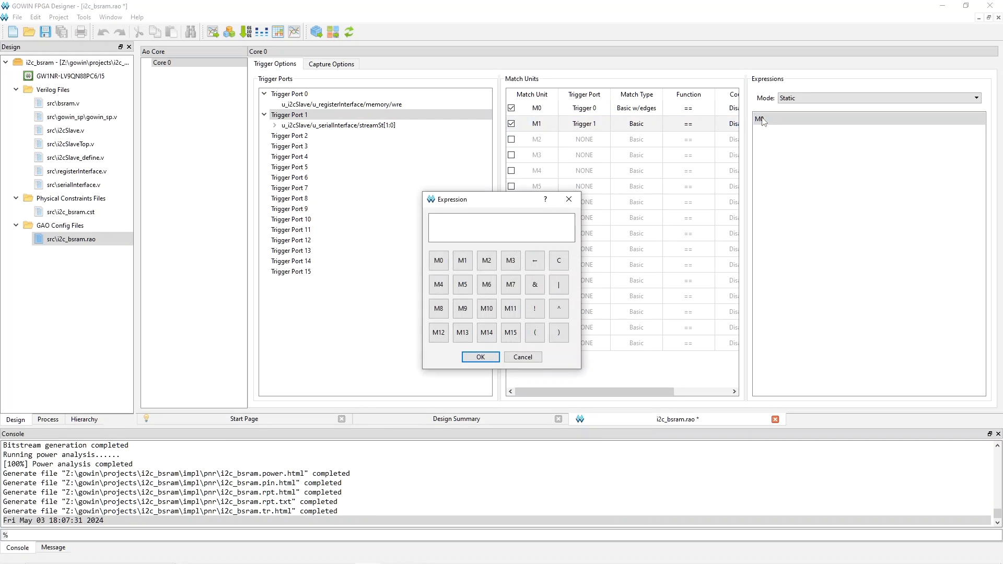
{"action": "left_click", "coordinate": [439, 261]}
{"action": "left_click", "coordinate": [559, 285]}
{"action": "left_click", "coordinate": [462, 260]}
{"action": "left_click", "coordinate": [481, 357]}
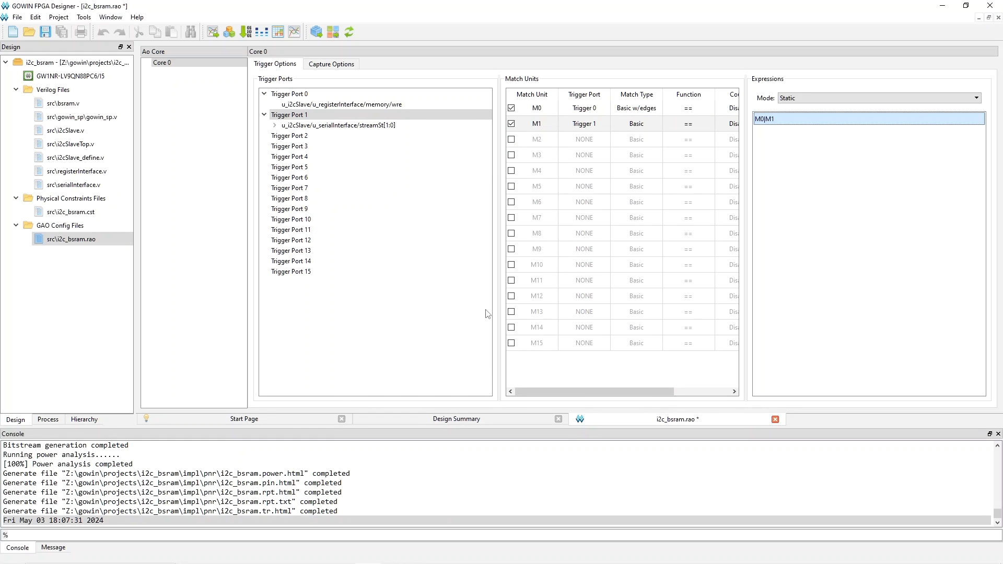
- Set the capture trigger position to 1 and save i2c_bsram.rao
{"action": "left_click", "coordinate": [344, 65]}
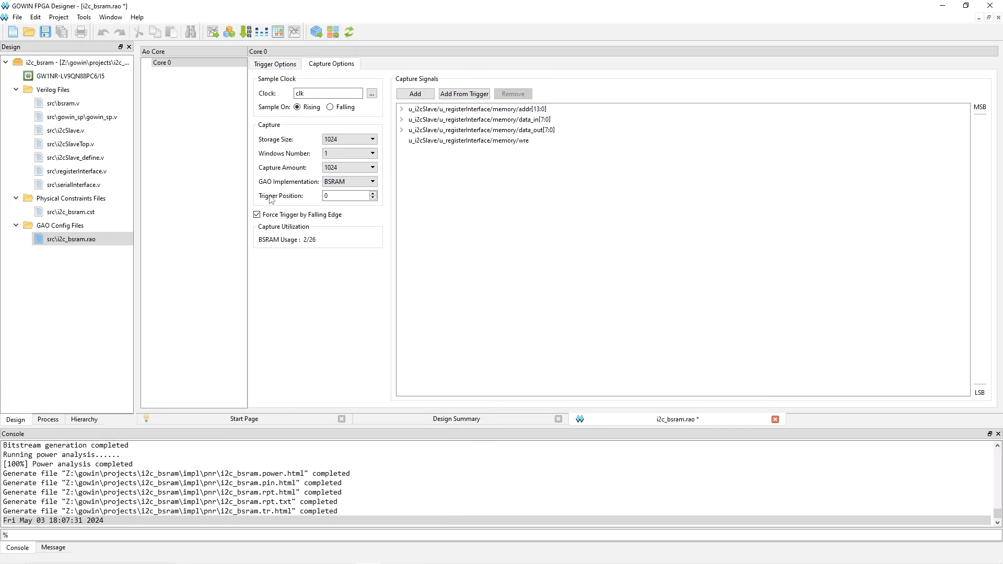
{"action": "left_click", "coordinate": [335, 196]}
{"action": "left_click", "coordinate": [218, 97]}
{"action": "left_click", "coordinate": [17, 17]}
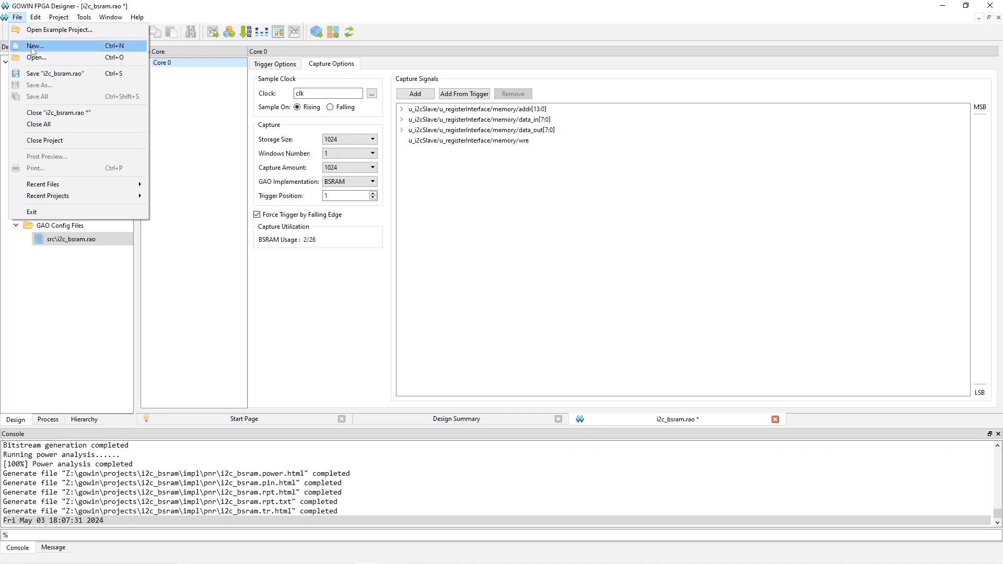
{"action": "left_click", "coordinate": [51, 76]}
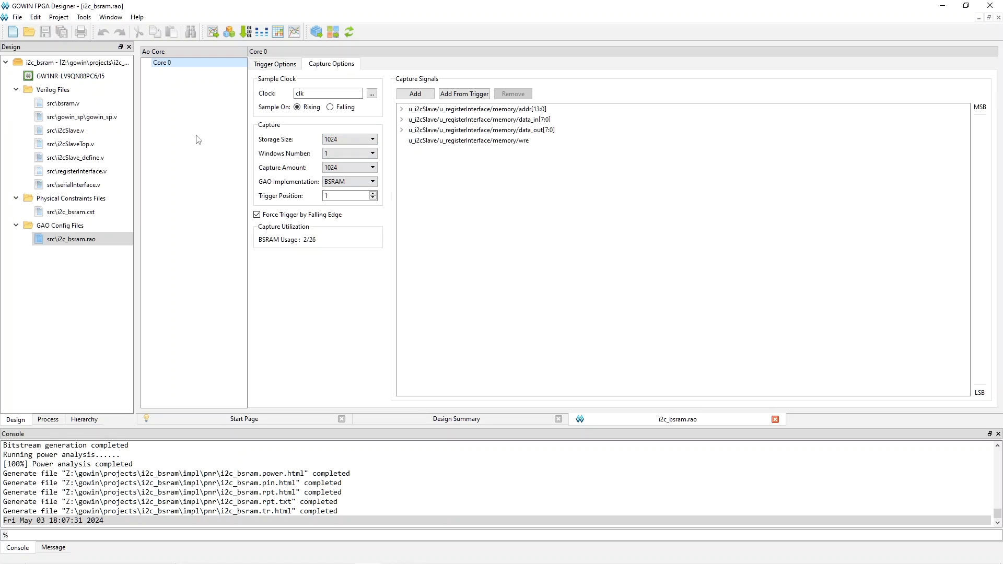
- Run the complete build flow, program ao_0.fs into the FPGA's SRAM and close the programmer
{"action": "left_click", "coordinate": [349, 31]}
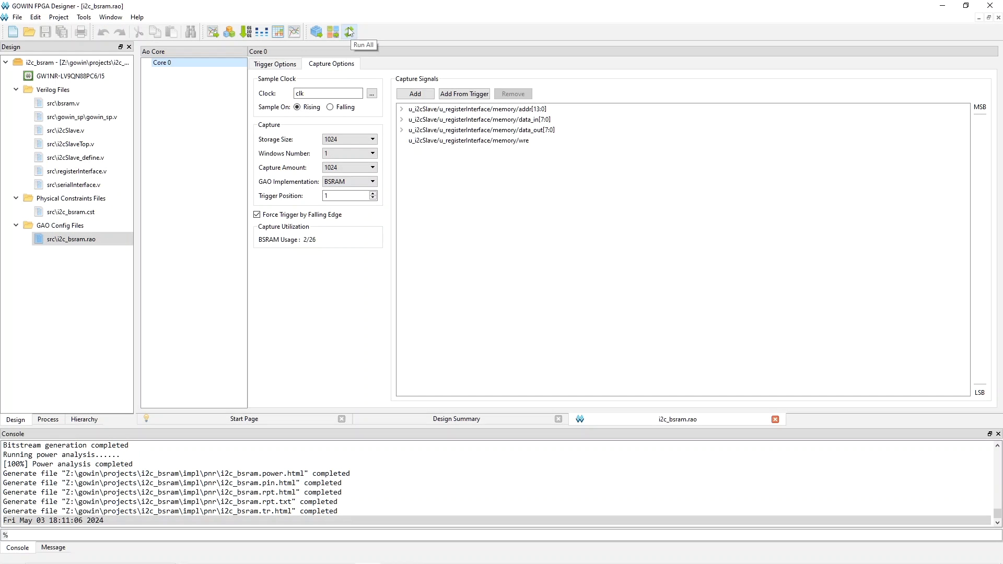
{"action": "left_click", "coordinate": [248, 32]}
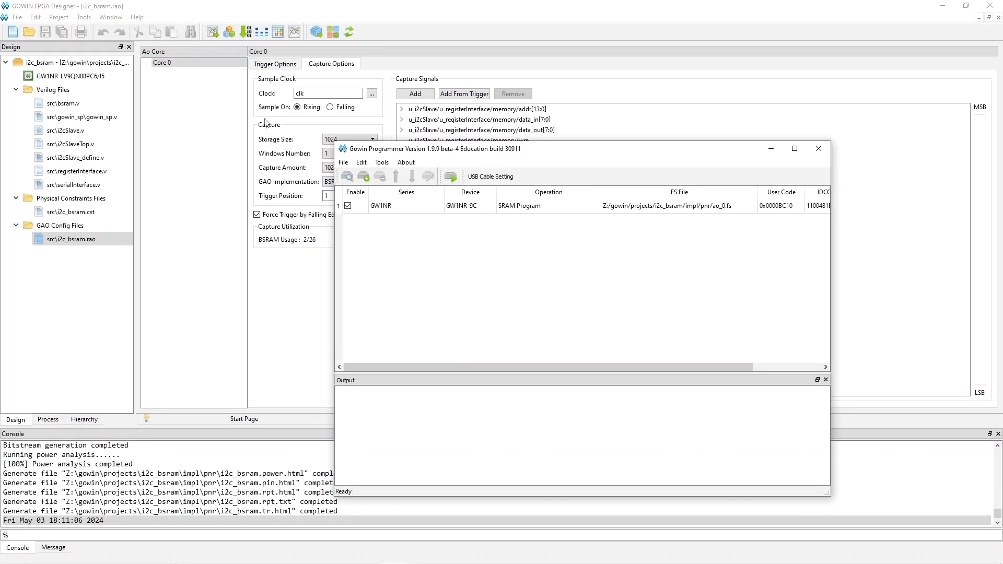
{"action": "left_click", "coordinate": [453, 178]}
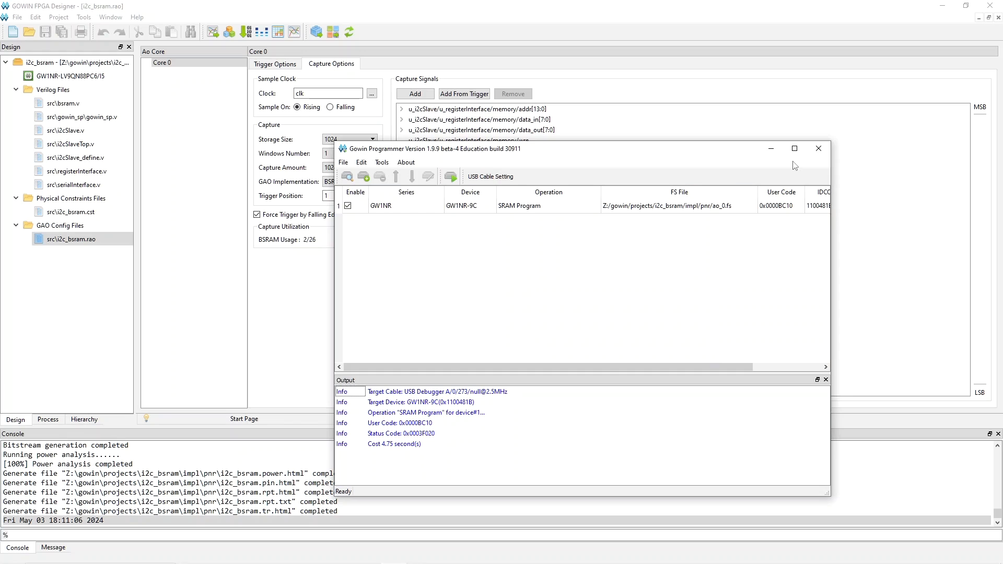
{"action": "left_click", "coordinate": [819, 149]}
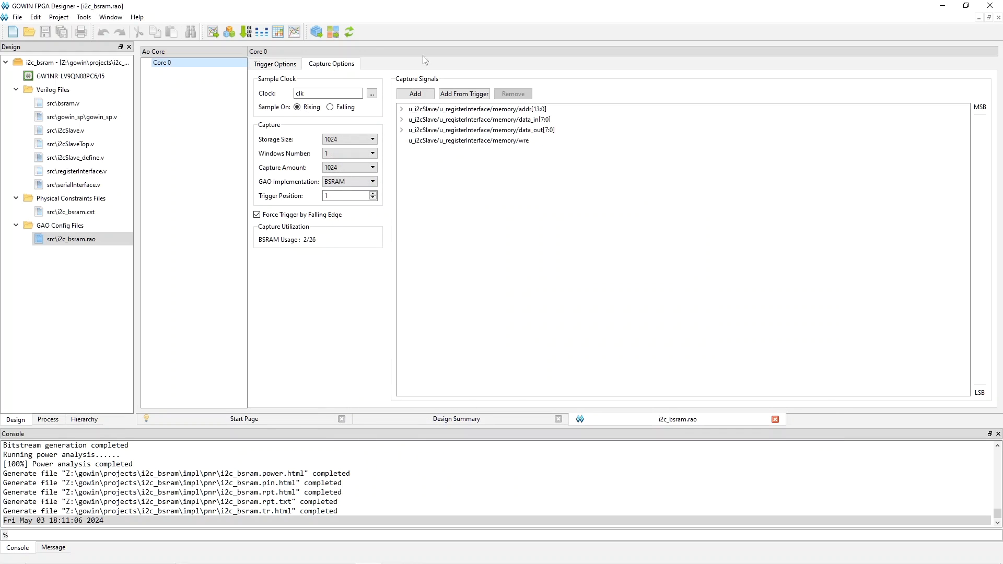
- Open the Gowin Analyzer Oscilloscope, choose Gowin USB Cable(FT2CH) as the cable and start an auto-run capture
{"action": "left_click", "coordinate": [83, 19]}
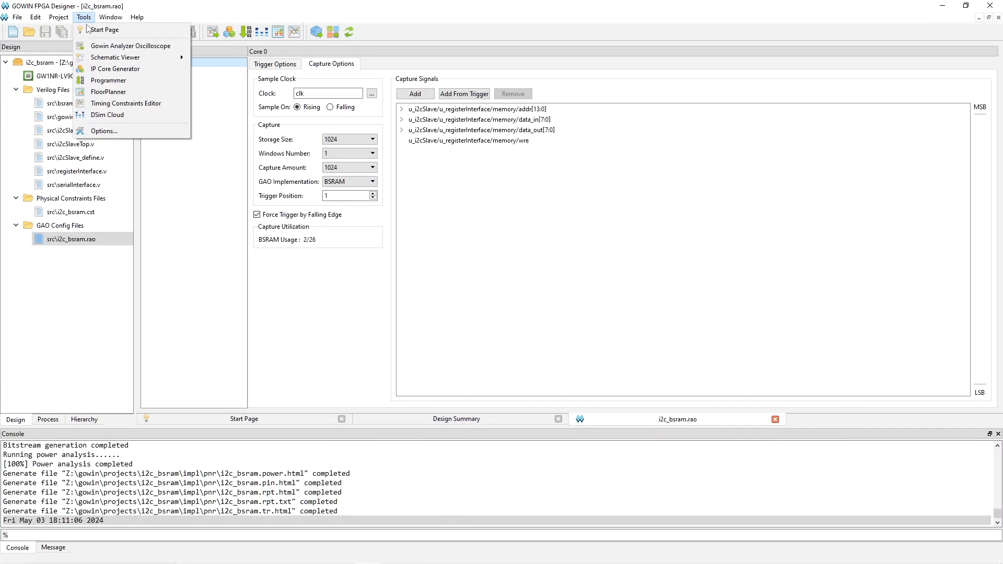
{"action": "left_click", "coordinate": [105, 46]}
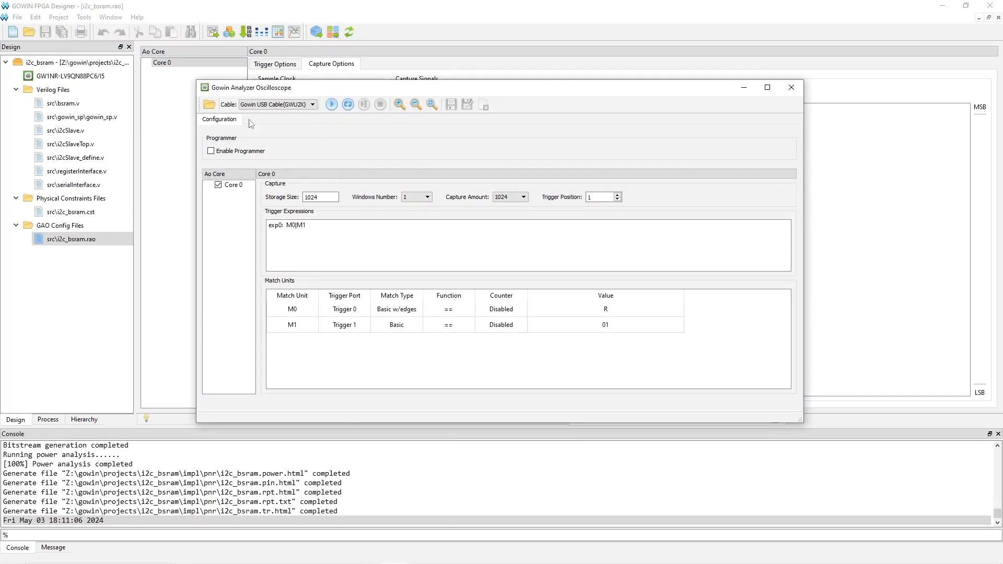
{"action": "left_click", "coordinate": [281, 106]}
{"action": "left_click", "coordinate": [285, 122]}
{"action": "left_click", "coordinate": [348, 105]}
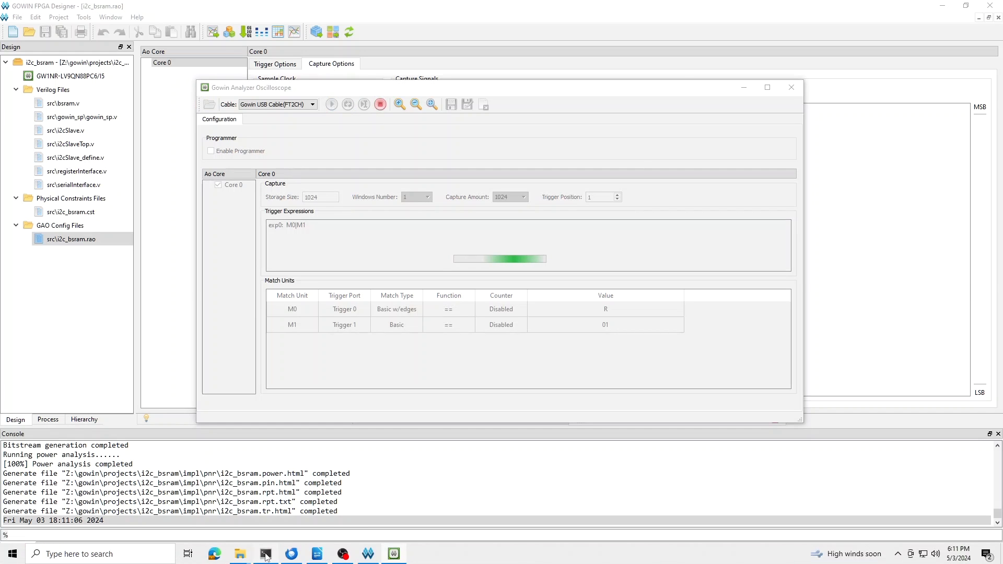
- Switch to the terminal and rerun ./i2c_bsram -r 0x40 to read memory address 0x40
{"action": "left_click", "coordinate": [265, 555]}
{"action": "left_click", "coordinate": [708, 260]}
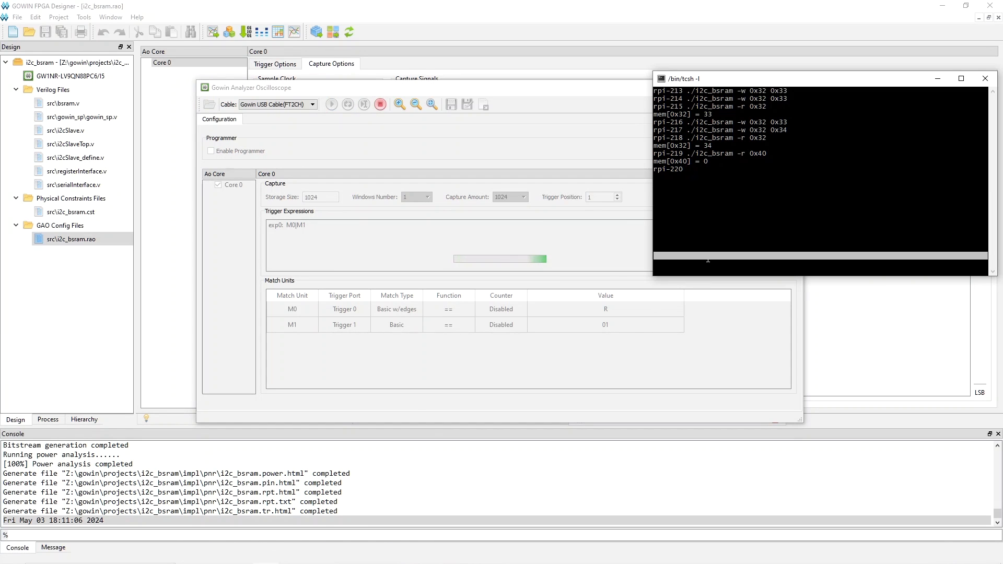
{"action": "key", "text": "Up"}
{"action": "key", "text": "Return"}
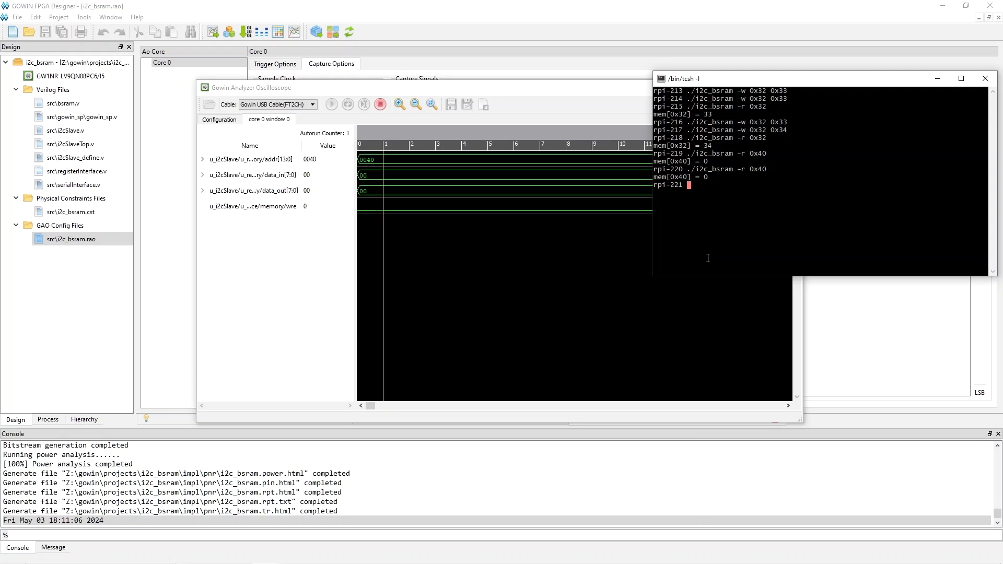
- Write 0x23 to memory address 0x45 by running ./i2c_bsram -w 0x45 0x23
{"action": "key", "text": "Up"}
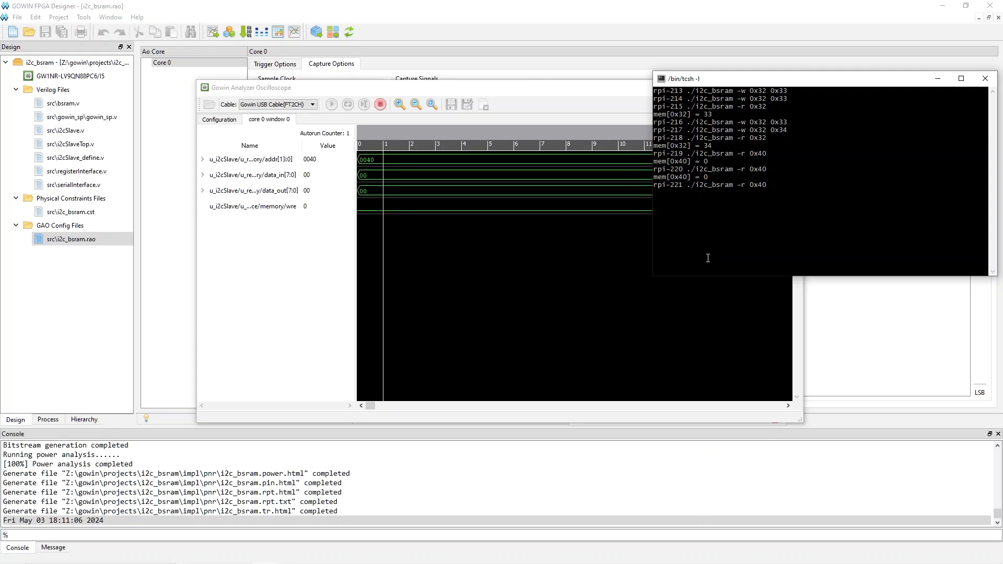
{"action": "key", "text": "BackSpace"}
{"action": "key", "text": "BackSpace"}
{"action": "key", "text": "BackSpace"}
{"action": "key", "text": "BackSpace"}
{"action": "key", "text": "BackSpace"}
{"action": "key", "text": "BackSpace"}
{"action": "type", "text": "w 0x45 0x23"}
{"action": "key", "text": "Return"}
- Read back memory address 0x45 by running ./i2c_bsram -r 0x45
{"action": "key", "text": "Up"}
{"action": "key", "text": "Up"}
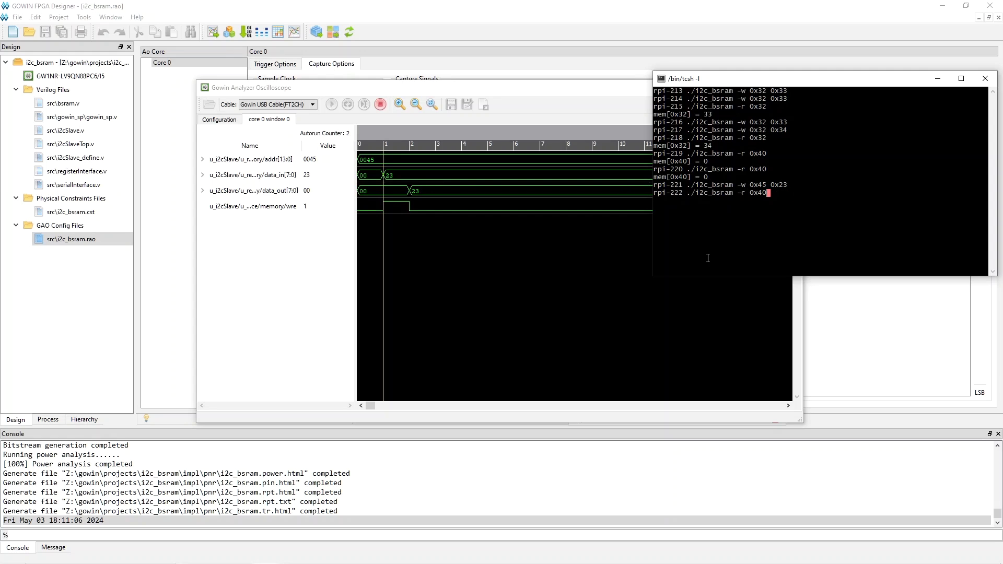
{"action": "key", "text": "BackSpace"}
{"action": "type", "text": "5"}
{"action": "key", "text": "Return"}
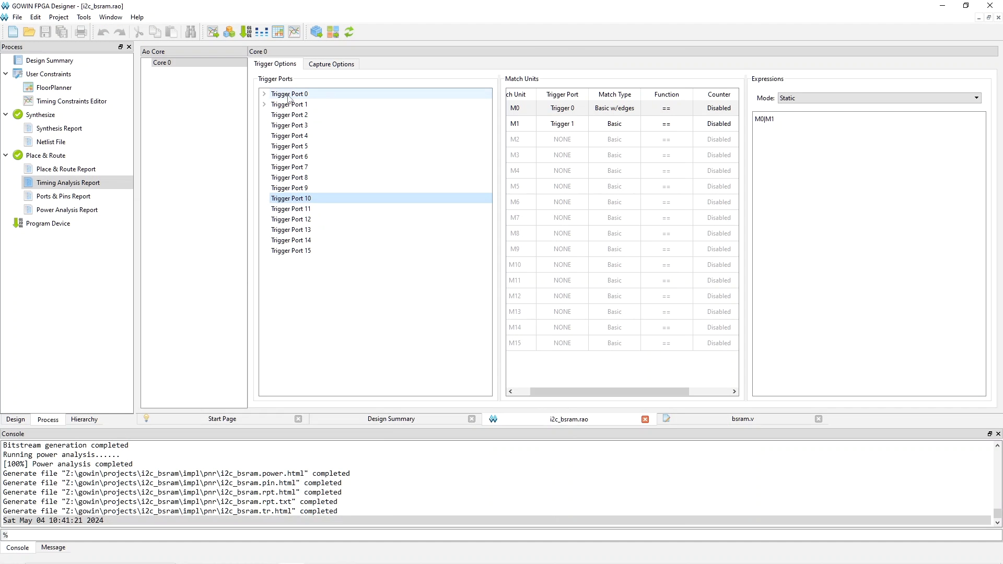
- Search the nets for "data_in", add u_i2cSlave/u_registerInterface/memory/data_in[7:0] to Trigger Port 0 and expand the port's signals
{"action": "double_click", "coordinate": [289, 95]}
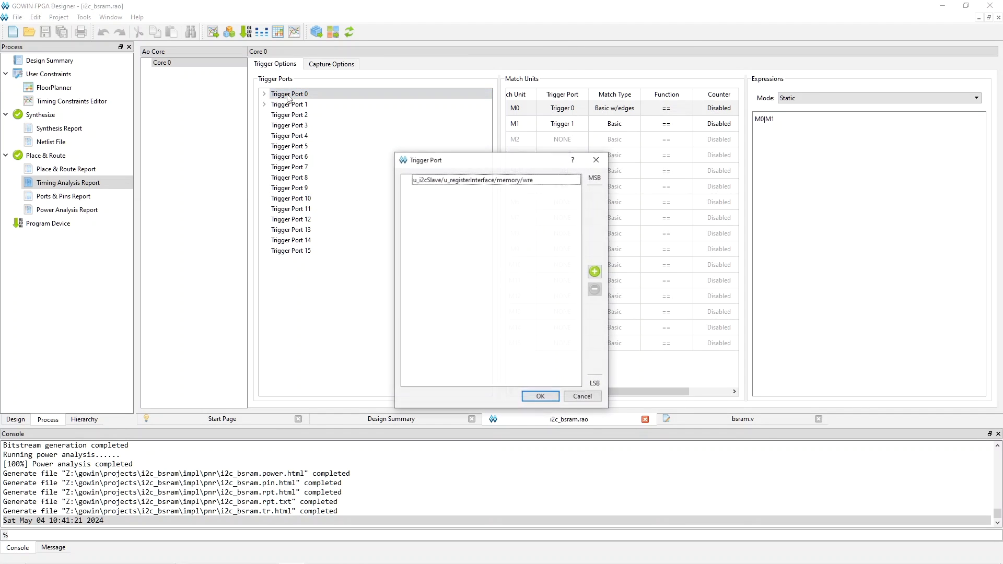
{"action": "left_click", "coordinate": [595, 271]}
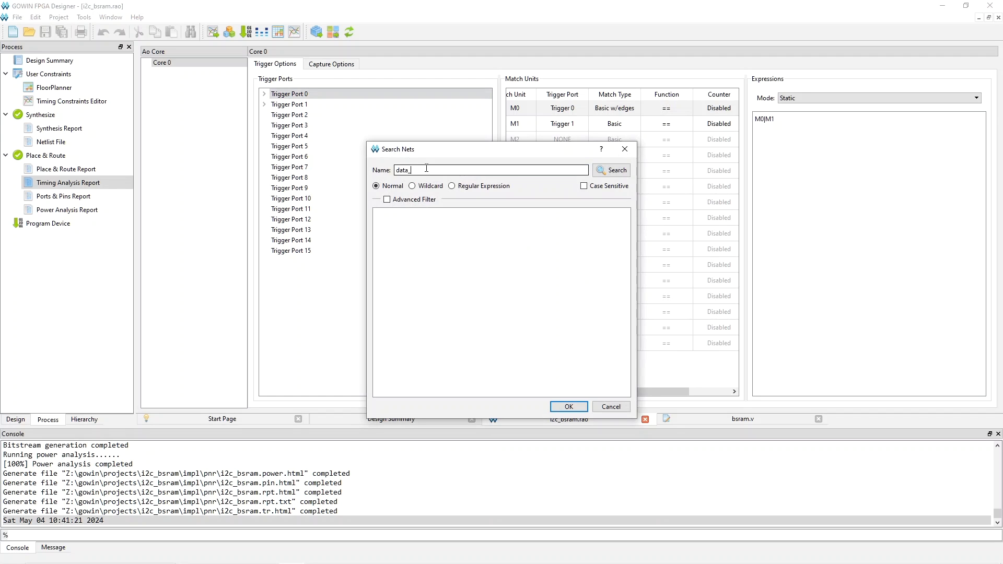
{"action": "left_click", "coordinate": [612, 171]}
{"action": "left_click", "coordinate": [516, 212]}
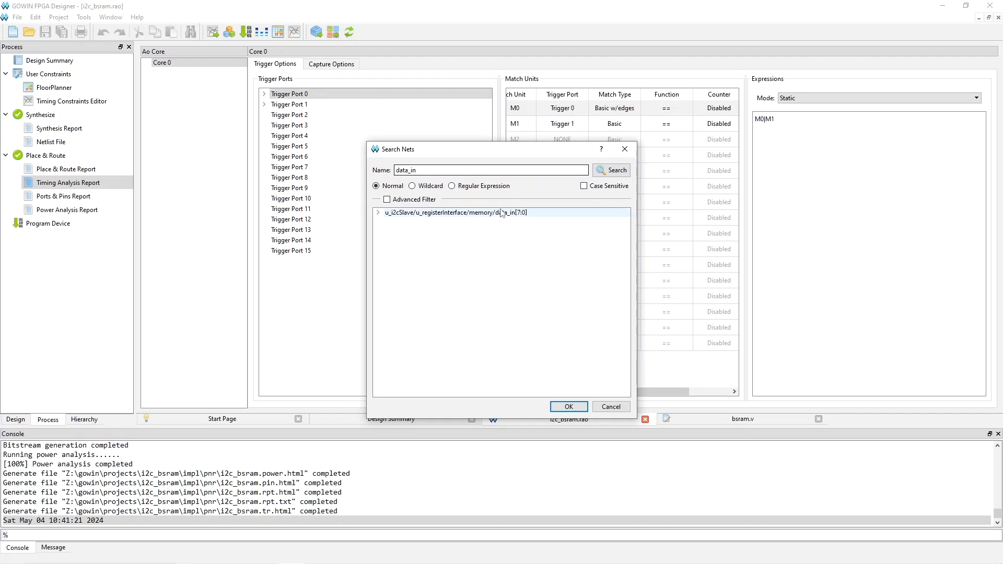
{"action": "left_click", "coordinate": [568, 407]}
{"action": "left_click", "coordinate": [539, 397]}
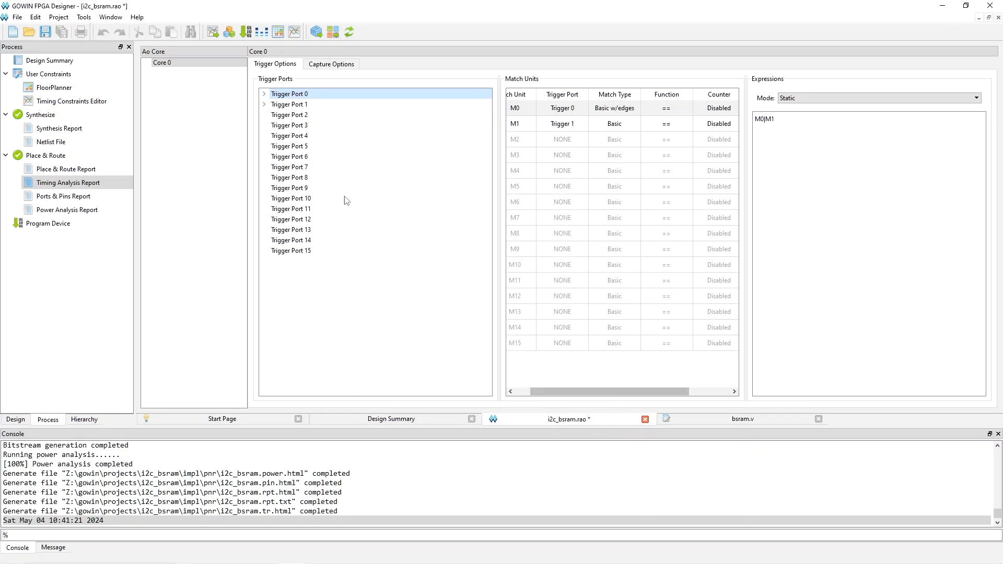
{"action": "left_click", "coordinate": [264, 94]}
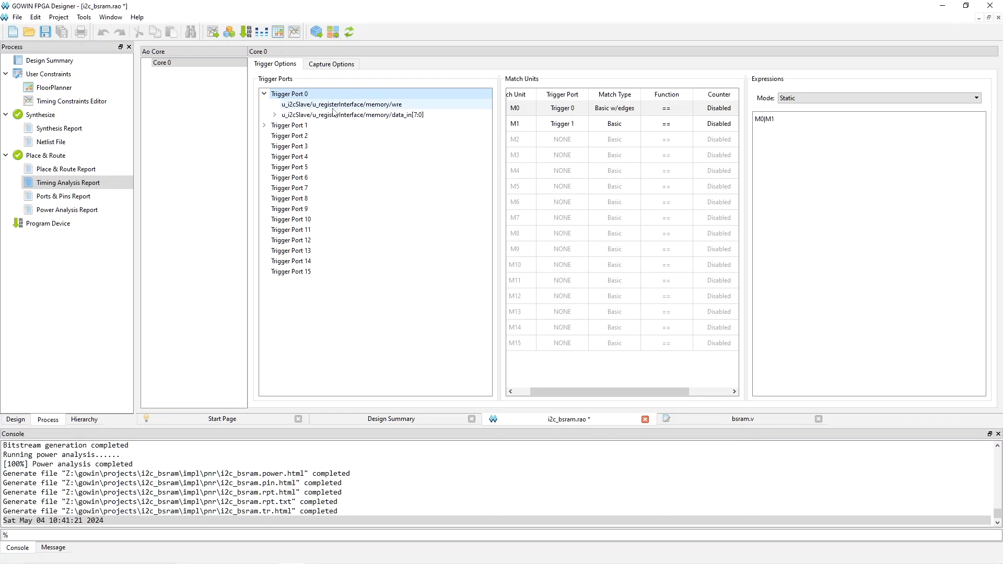
- Configure Match Unit 0 to match a rising wre (R) and data_in 00110001 in binary, with the counter enabled at width 2 and count 2
{"action": "double_click", "coordinate": [572, 109]}
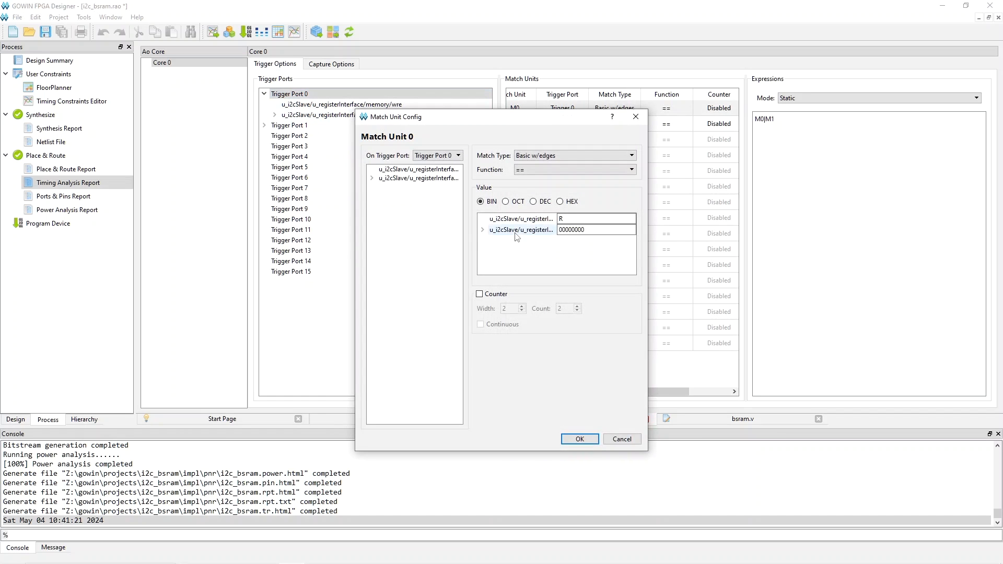
{"action": "left_click", "coordinate": [560, 202]}
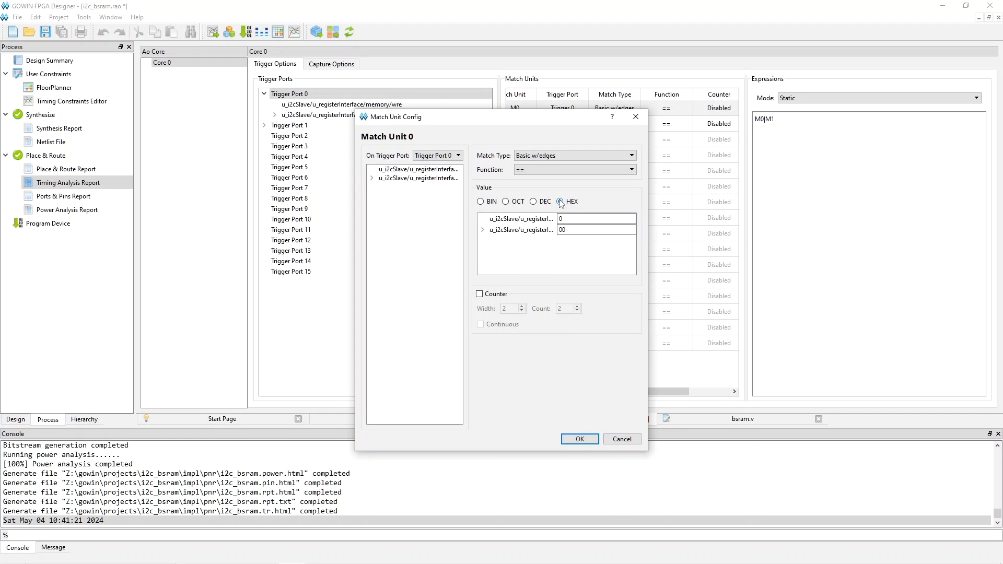
{"action": "left_click", "coordinate": [560, 219]}
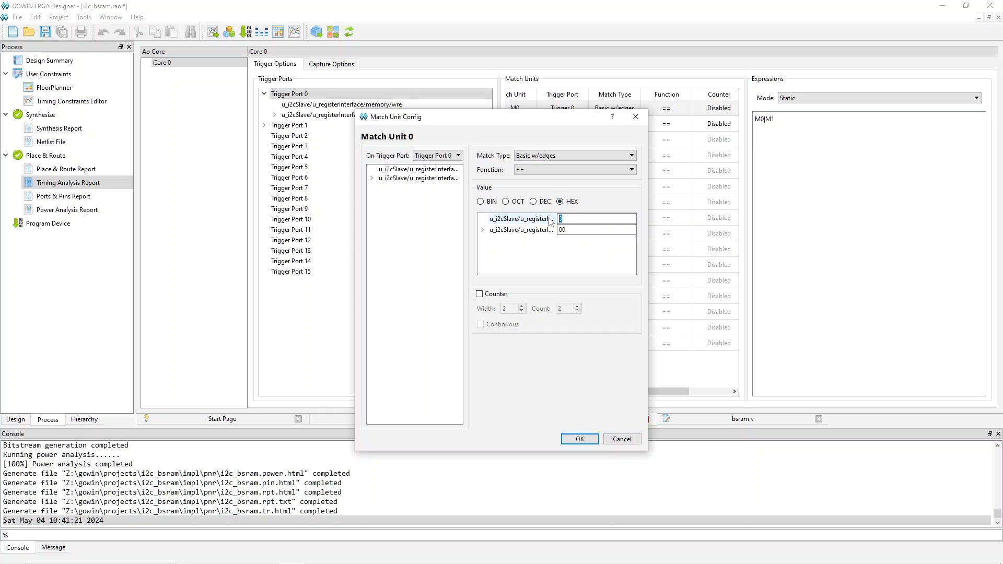
{"action": "left_click", "coordinate": [480, 202]}
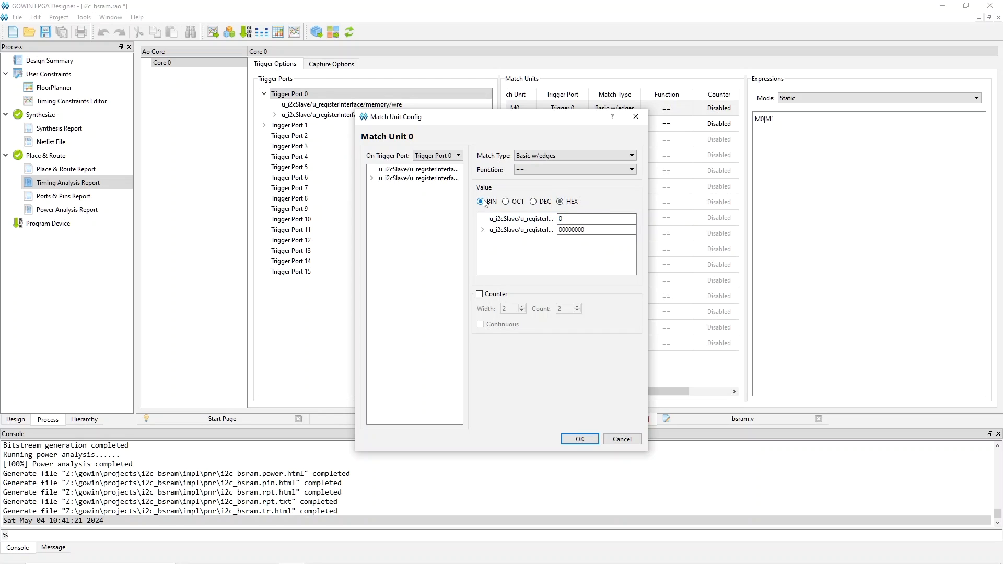
{"action": "left_click", "coordinate": [550, 221]}
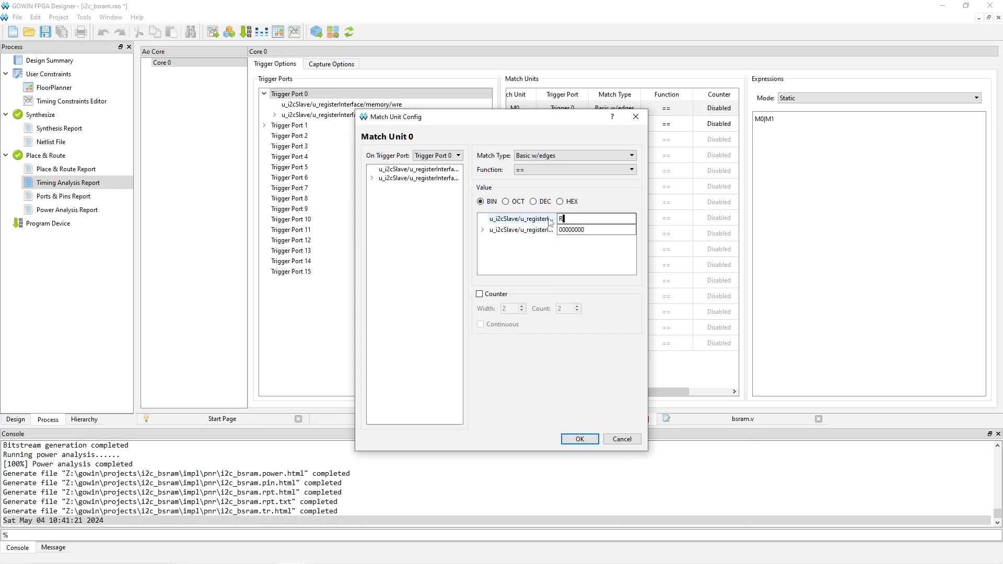
{"action": "left_click", "coordinate": [544, 231]}
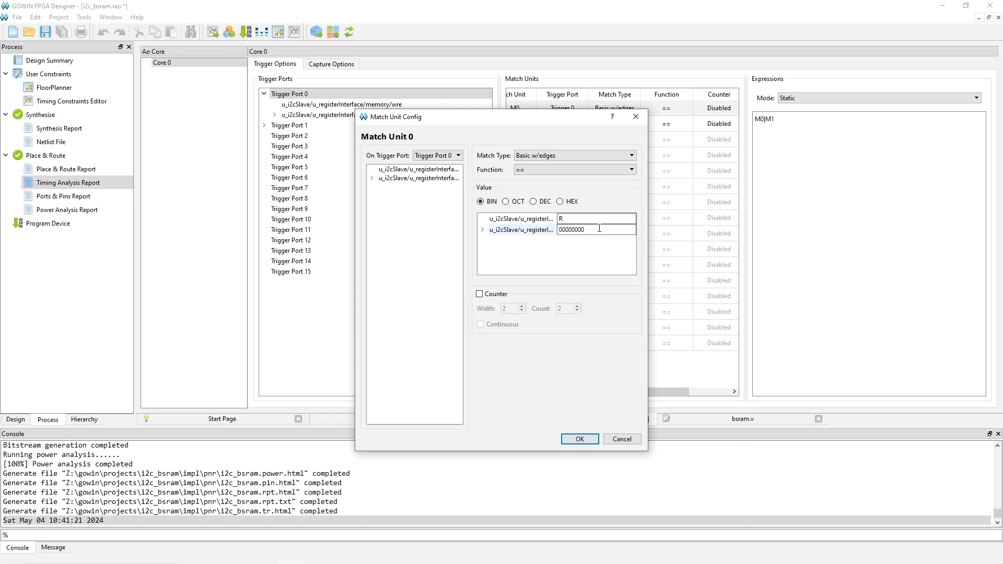
{"action": "left_click", "coordinate": [546, 231]}
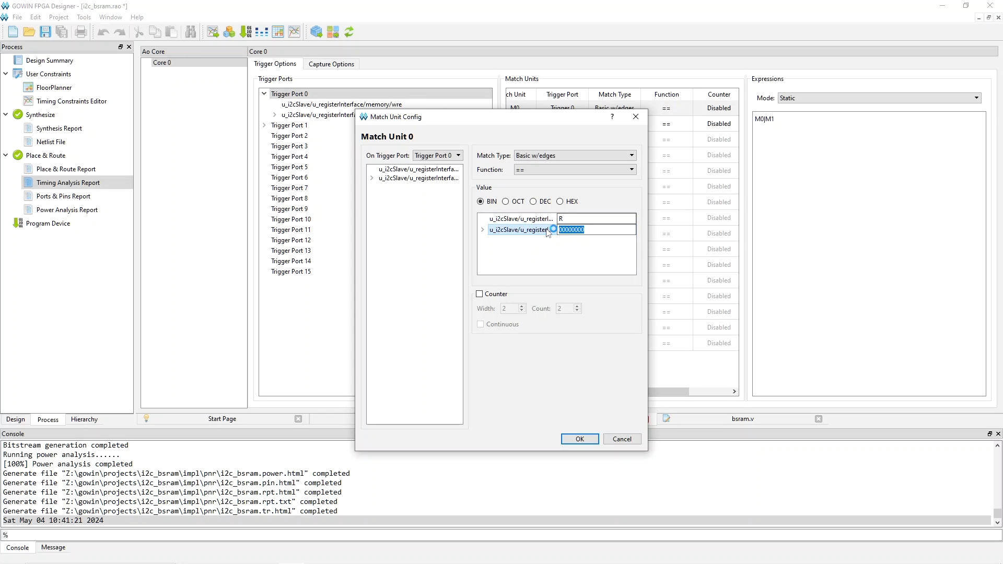
{"action": "type", "text": "00110001"}
{"action": "left_click", "coordinate": [480, 294]}
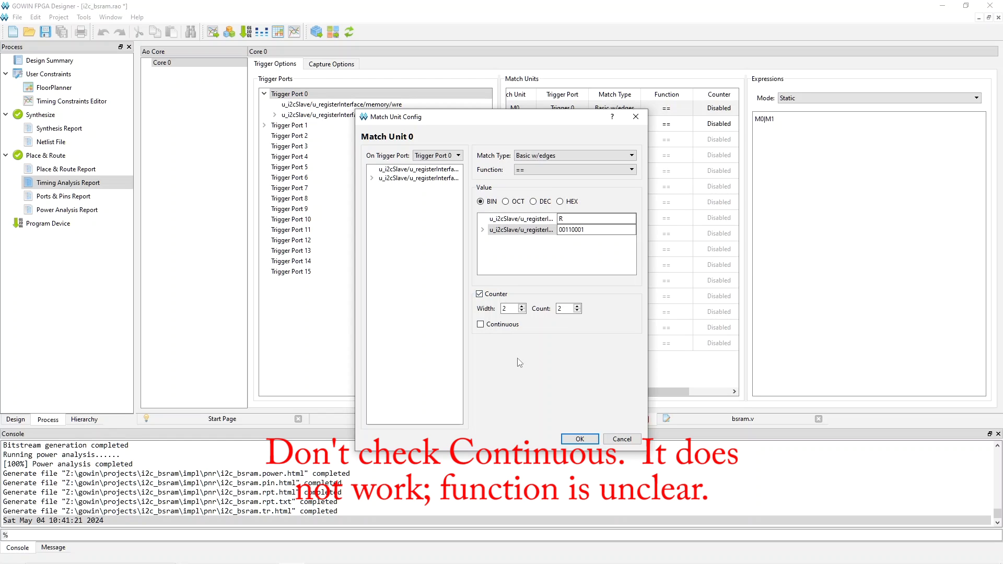
{"action": "left_click", "coordinate": [569, 442]}
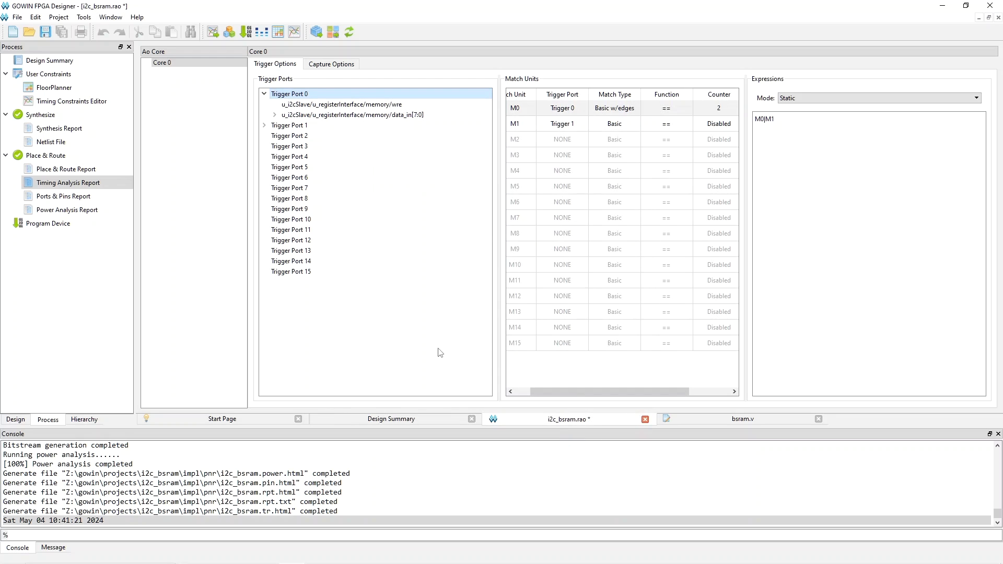
- Save i2c_bsram.rao, rerun the full build and program ao_0.fs into the device's SRAM
{"action": "key", "text": "ctrl+s"}
{"action": "left_click", "coordinate": [349, 32]}
{"action": "left_click", "coordinate": [246, 32]}
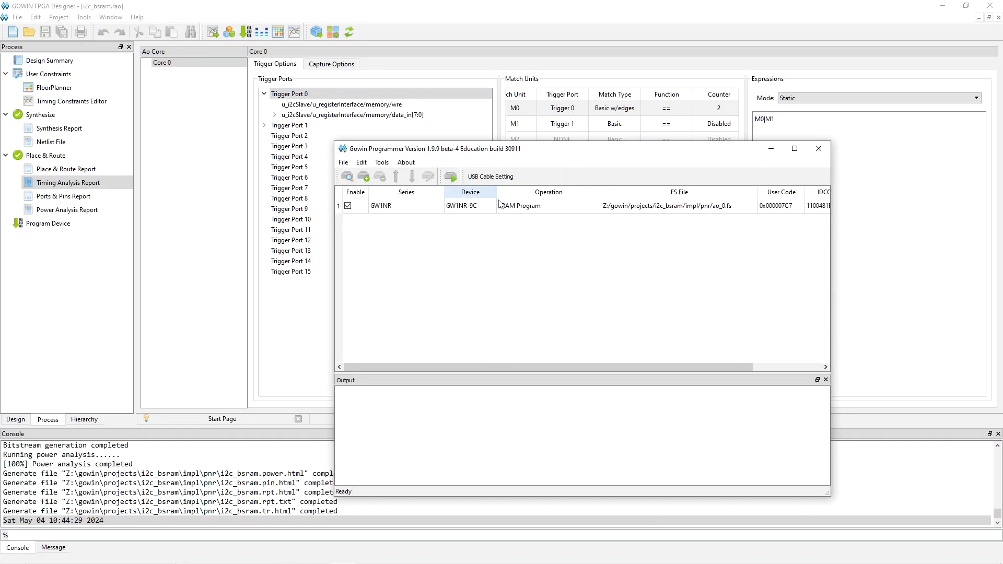
{"action": "left_click", "coordinate": [451, 177]}
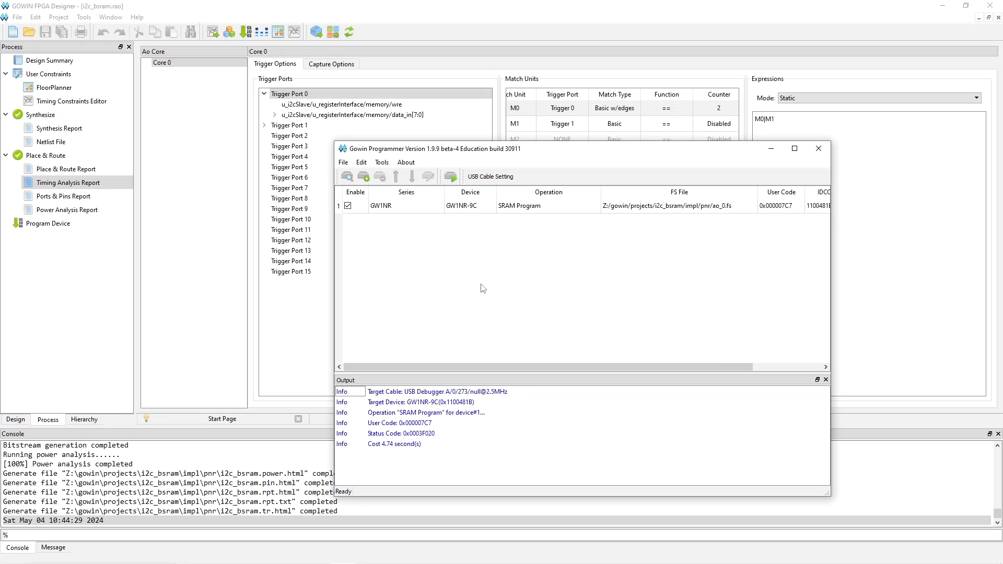
{"action": "left_click", "coordinate": [819, 148]}
- Open the Gowin Analyzer Oscilloscope, select the Gowin USB Cable(FT2CH) and start an auto-run capture
{"action": "left_click", "coordinate": [84, 17]}
{"action": "mouse_move", "coordinate": [111, 17]}
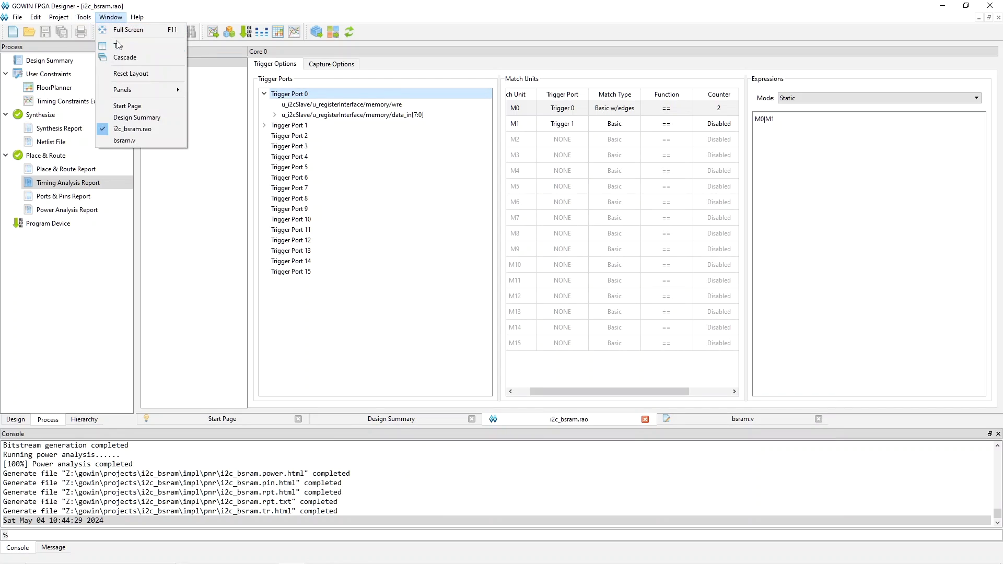
{"action": "left_click", "coordinate": [107, 46]}
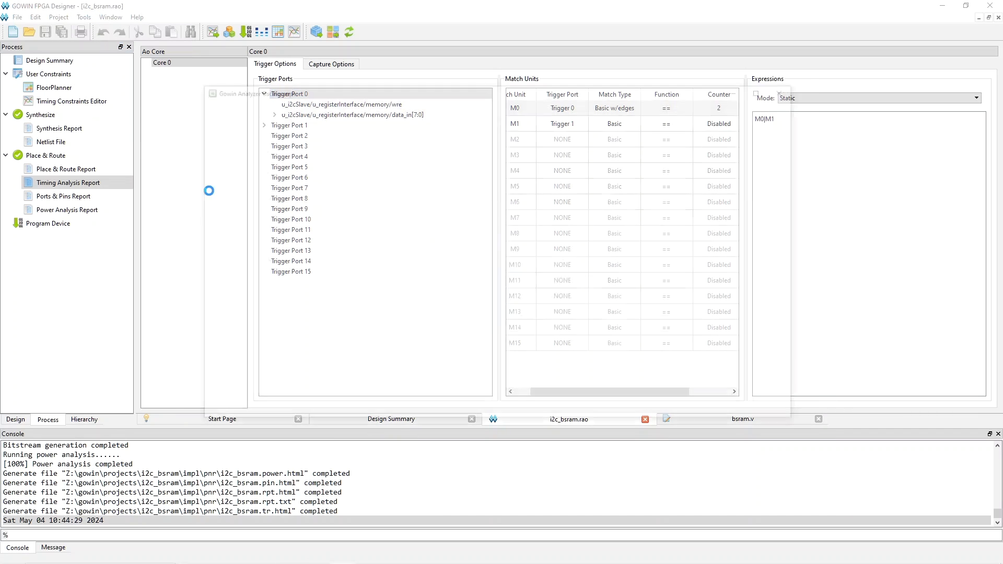
{"action": "left_click", "coordinate": [282, 105]}
{"action": "left_click", "coordinate": [286, 125]}
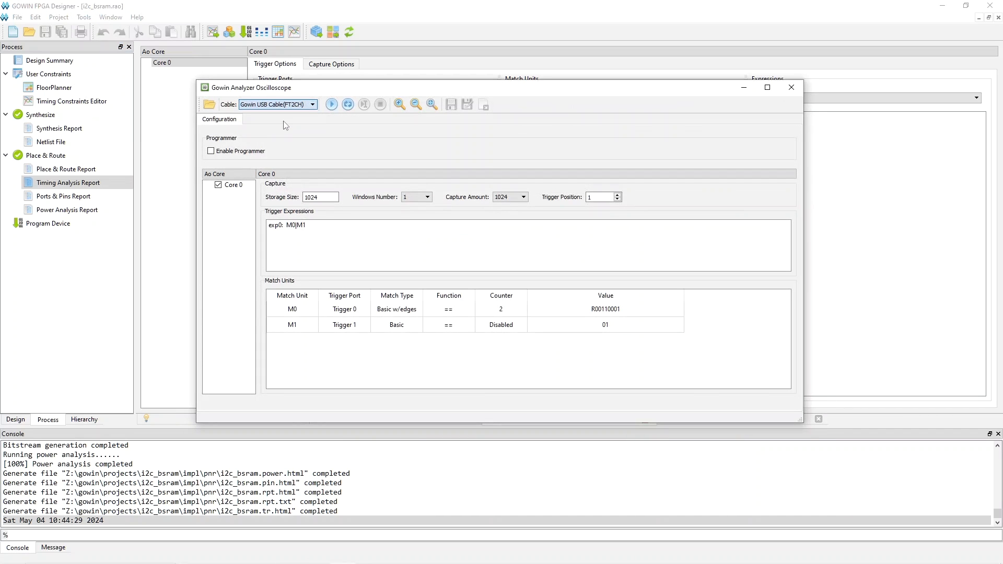
{"action": "left_click", "coordinate": [347, 104]}
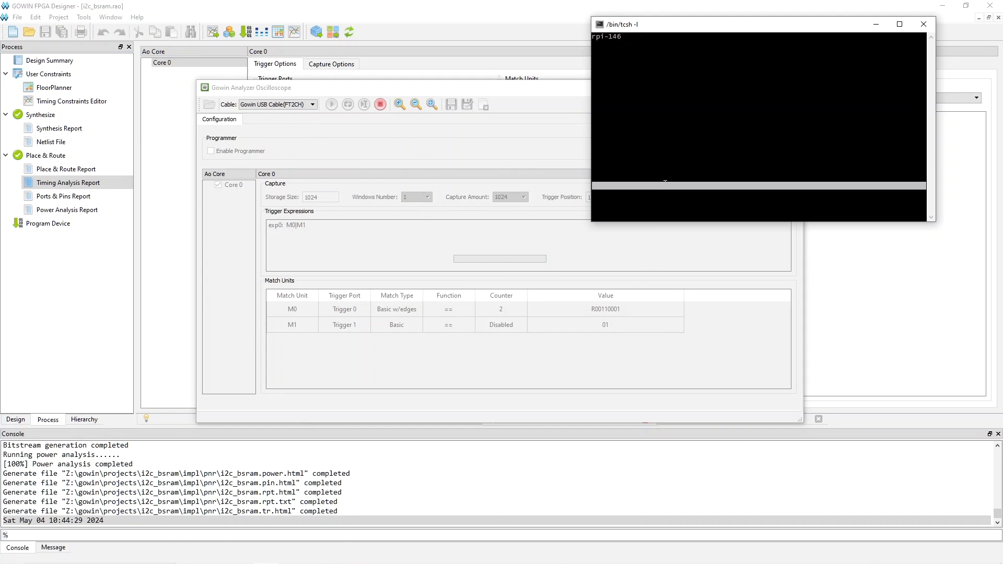
- Switch to the terminal and read memory addresses 11 and 12 with ./i2c_bsram -r
{"action": "type", "text": "./i2c_bsram -r 11"}
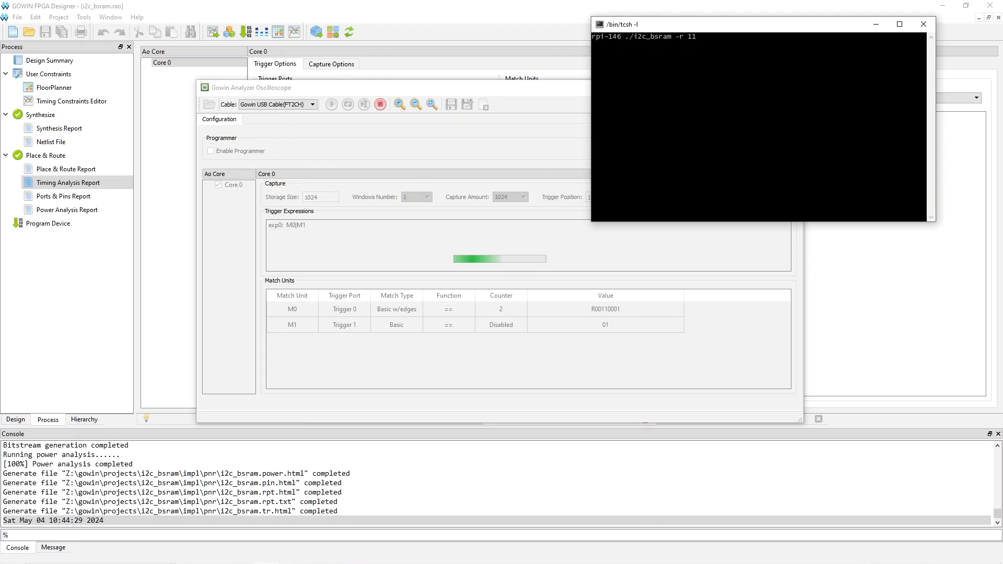
{"action": "key", "text": "Return"}
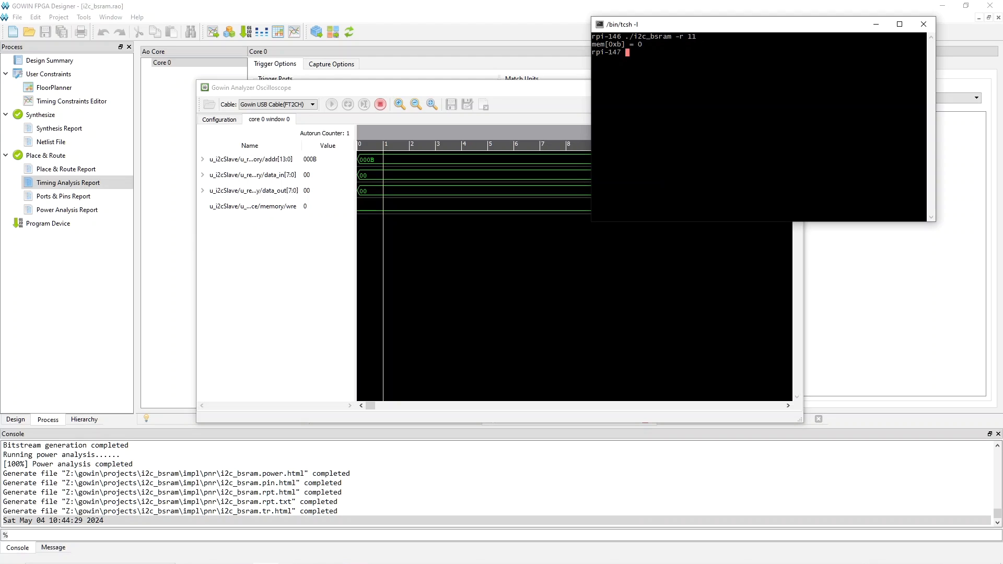
{"action": "key", "text": "Up"}
{"action": "type", "text": "2"}
{"action": "key", "text": "Return"}
- Write 0x5 to memory address 111 four times by running ./i2c_bsram -w 111 0x5
{"action": "key", "text": "Up"}
{"action": "key", "text": "Up"}
{"action": "key", "text": "Up"}
{"action": "key", "text": "Up"}
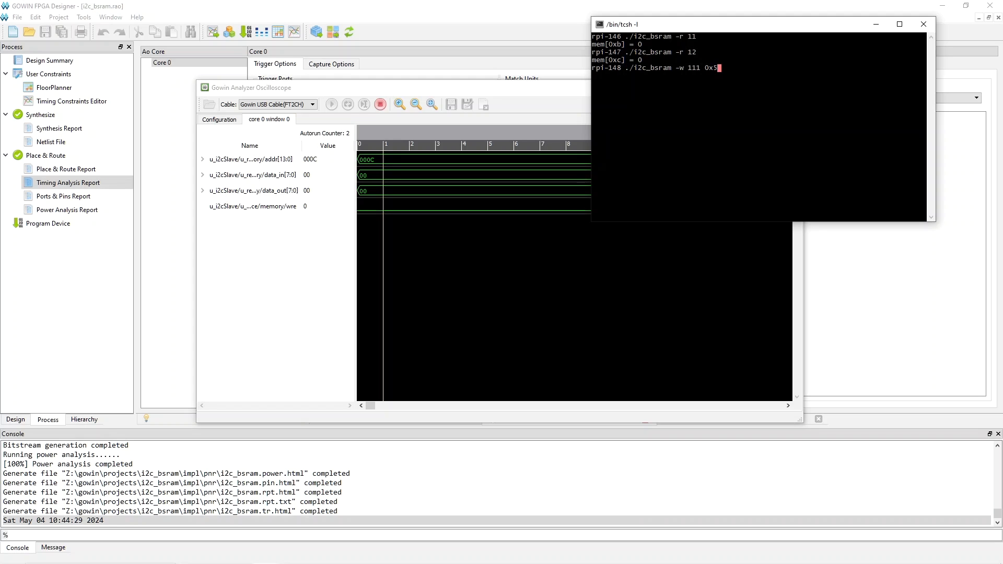
{"action": "key", "text": "Return"}
{"action": "key", "text": "Up"}
{"action": "key", "text": "Return"}
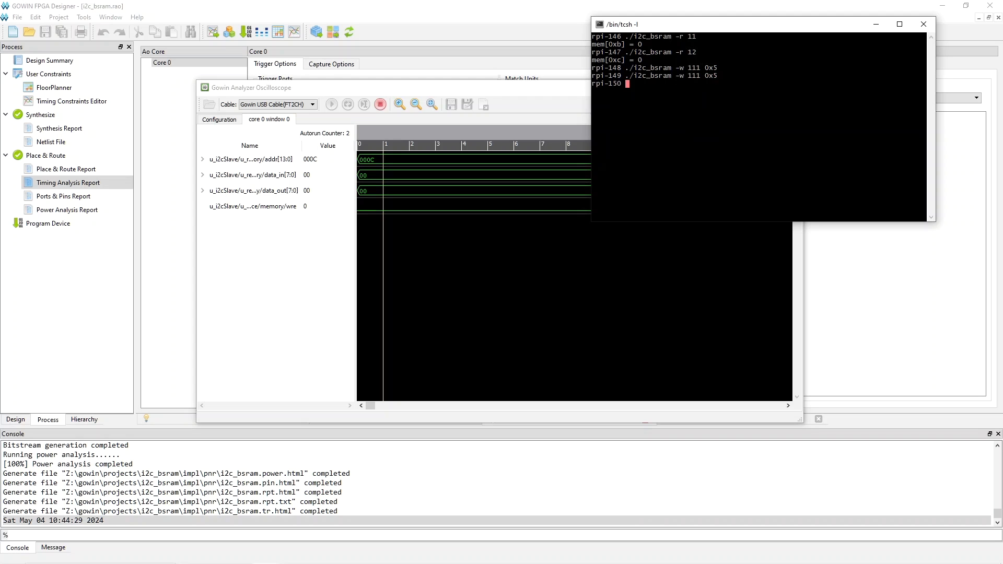
{"action": "key", "text": "Up"}
{"action": "key", "text": "Return"}
{"action": "key", "text": "Up"}
{"action": "key", "text": "Return"}
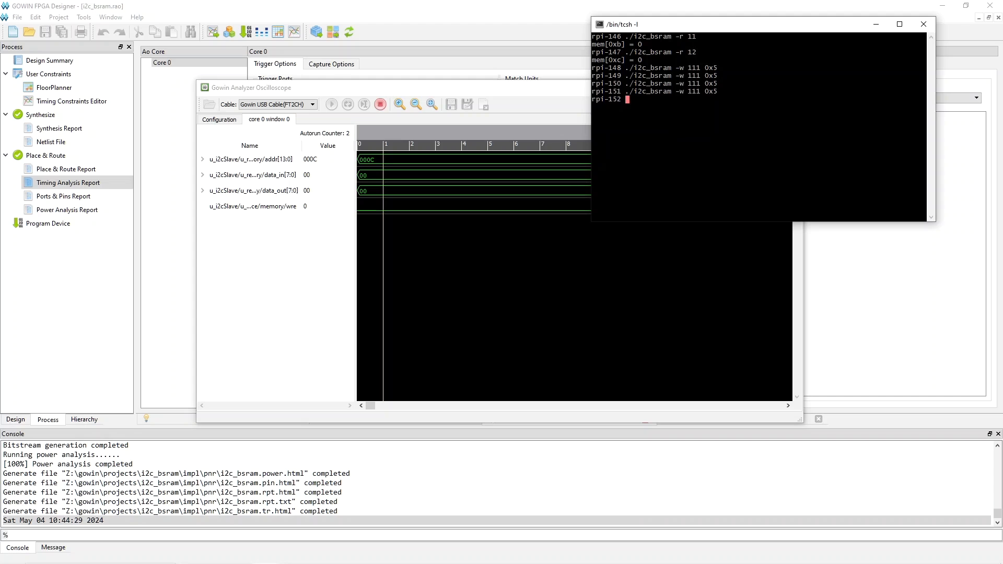
- Write 0x31 to memory address 111 twice by running ./i2c_bsram -w 111 0x31
{"action": "key", "text": "Up"}
{"action": "type", "text": "31"}
{"action": "key", "text": "Return"}
{"action": "key", "text": "Up"}
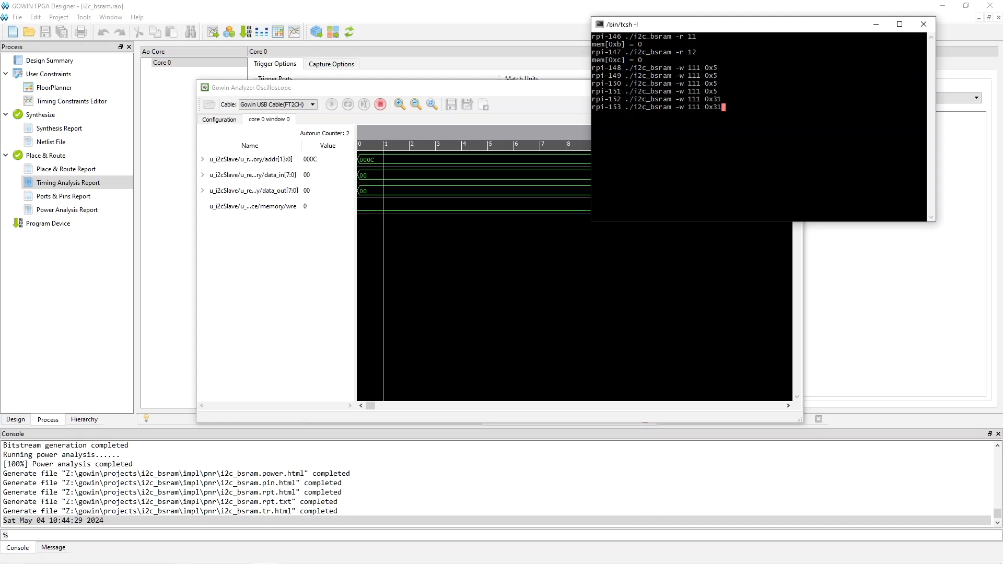
{"action": "key", "text": "Return"}
- Write 0x31 to memory address 112 by running ./i2c_bsram -w 112 0x31
{"action": "key", "text": "Up"}
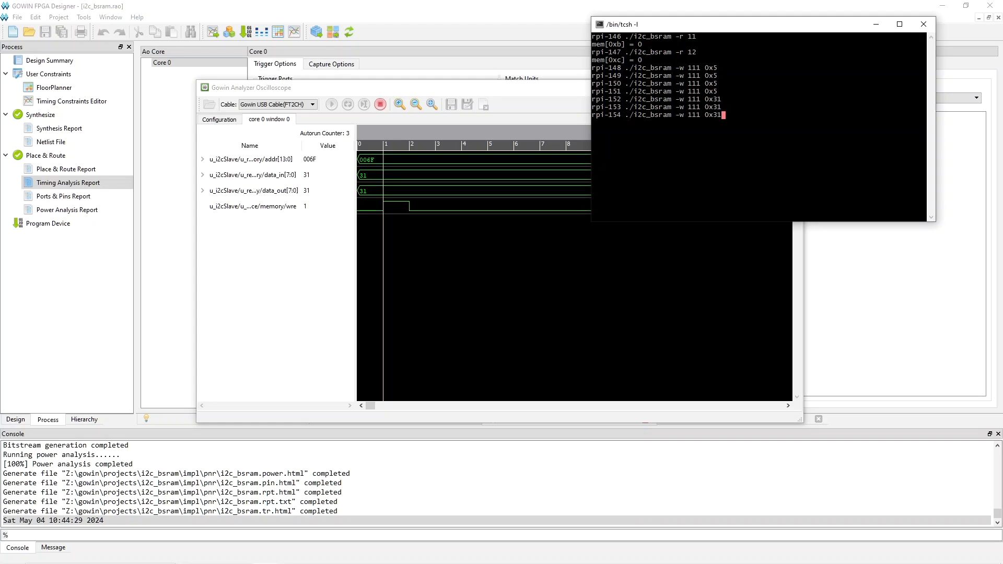
{"action": "key", "text": "Left"}
{"action": "key", "text": "Left"}
{"action": "key", "text": "Left"}
{"action": "key", "text": "Left"}
{"action": "key", "text": "Left"}
{"action": "key", "text": "Return"}
- Write 0x31 to memory address 114 three times by running ./i2c_bsram -w 114 0x31
{"action": "key", "text": "Up"}
{"action": "key", "text": "Left"}
{"action": "key", "text": "Left"}
{"action": "key", "text": "Left"}
{"action": "key", "text": "Left"}
{"action": "key", "text": "Left"}
{"action": "key", "text": "BackSpace"}
{"action": "type", "text": "4"}
{"action": "key", "text": "Return"}
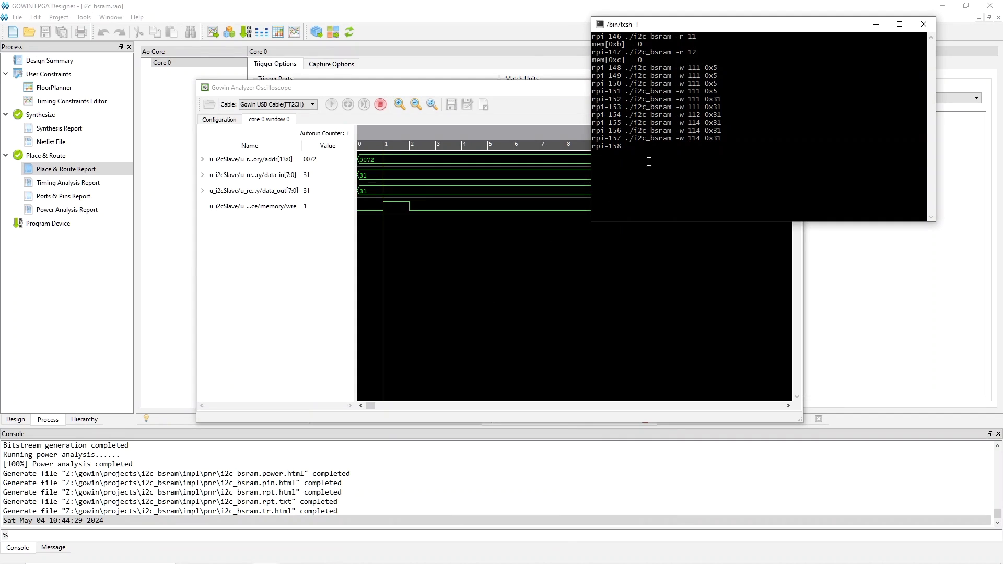
- Switch back to the analyzer oscilloscope, stop the auto-run capture and close the analyzer
{"action": "double_click", "coordinate": [659, 152]}
{"action": "left_click", "coordinate": [477, 311]}
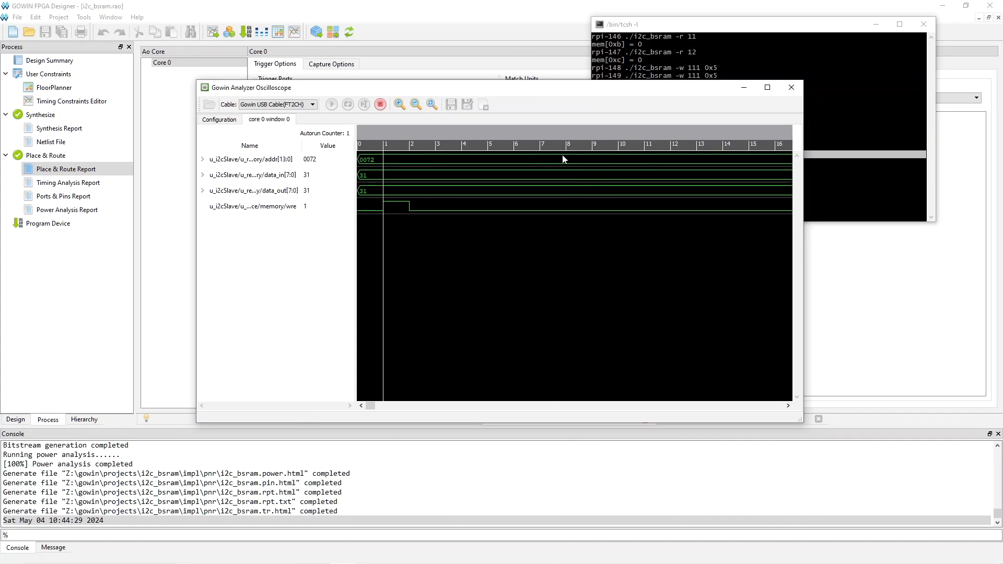
{"action": "left_click", "coordinate": [381, 104]}
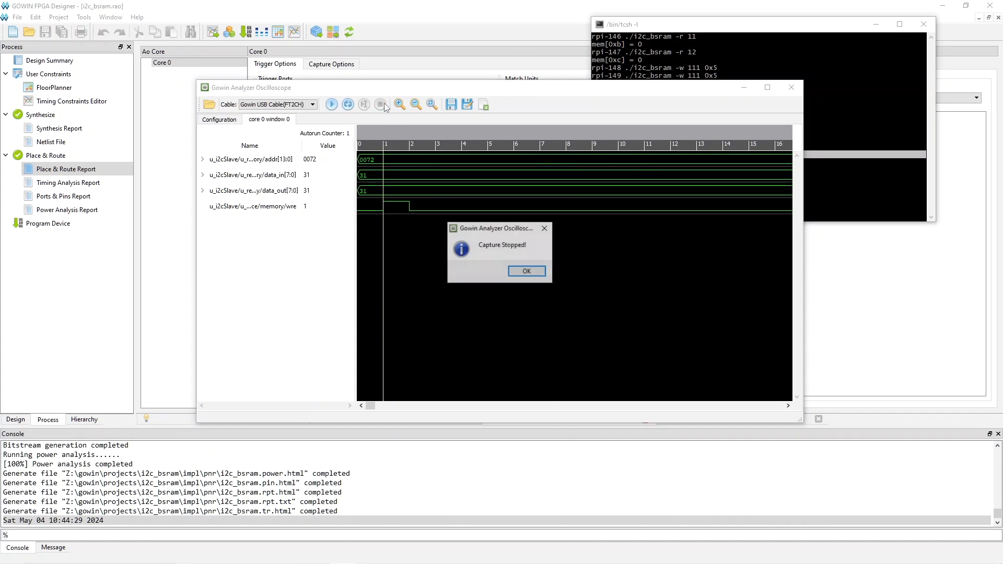
{"action": "left_click", "coordinate": [522, 270]}
{"action": "left_click", "coordinate": [791, 87]}
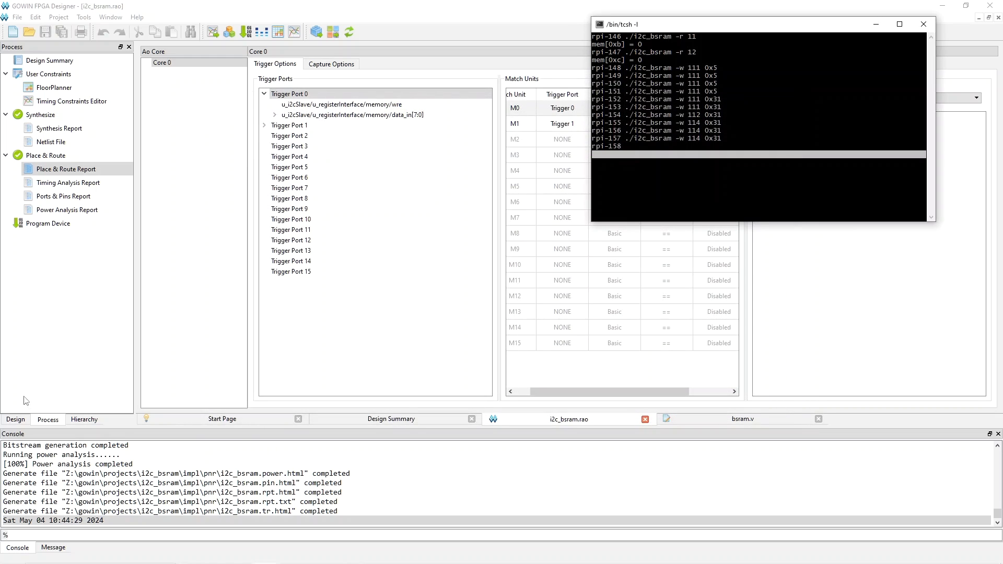
- Open the Timing Analysis Report and look through its contents list, selecting the Minimum Pulse Width Report
{"action": "left_click", "coordinate": [19, 428]}
{"action": "left_click", "coordinate": [47, 420]}
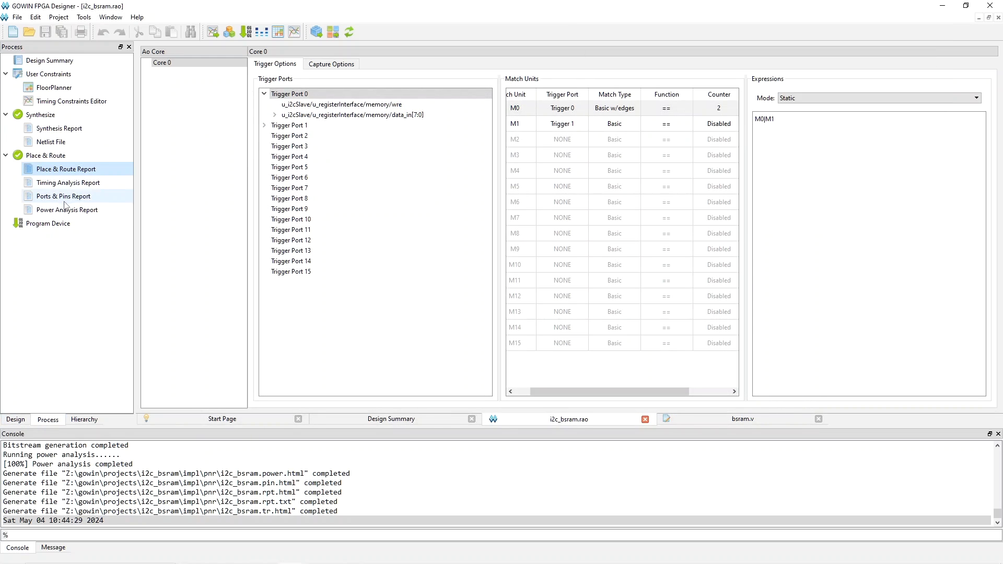
{"action": "double_click", "coordinate": [68, 183]}
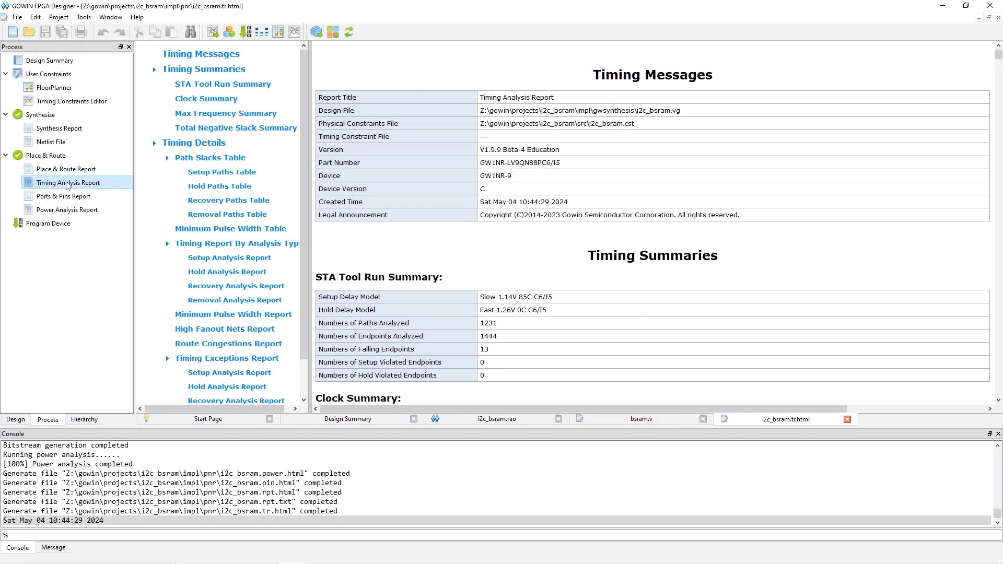
{"action": "scroll", "coordinate": [239, 80], "scroll_direction": "down", "scroll_amount": 1}
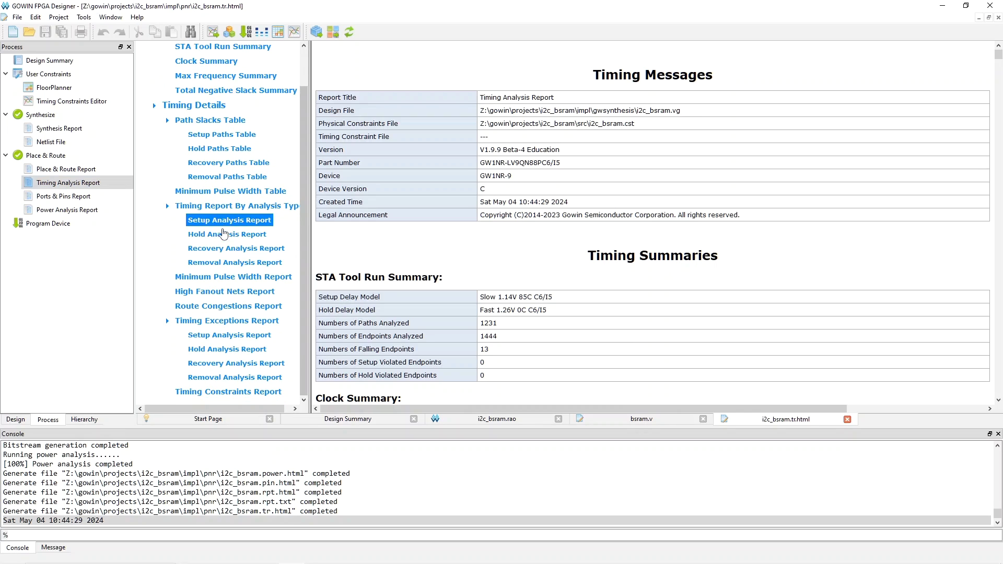
{"action": "scroll", "coordinate": [224, 157], "scroll_direction": "up", "scroll_amount": 1}
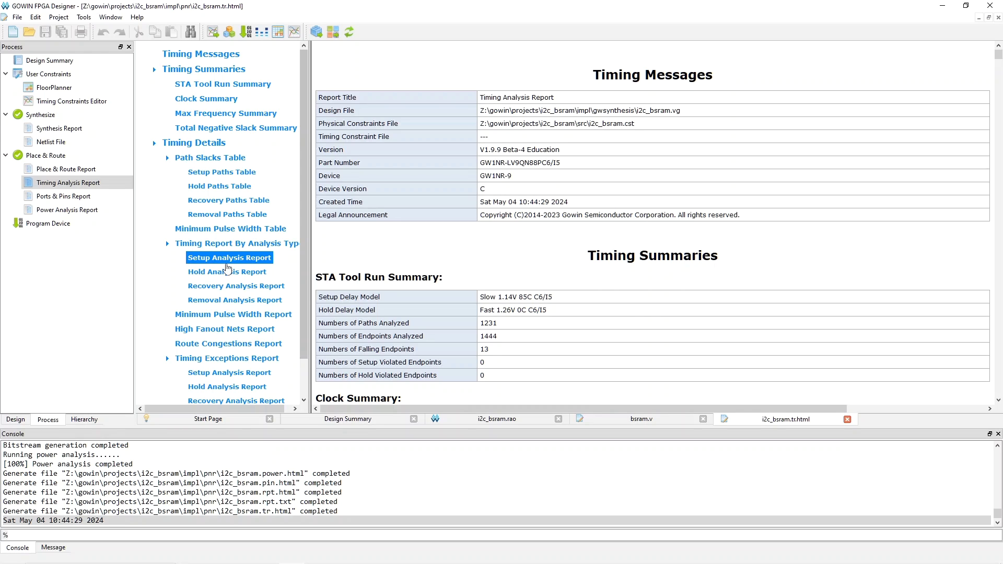
{"action": "left_click", "coordinate": [233, 314]}
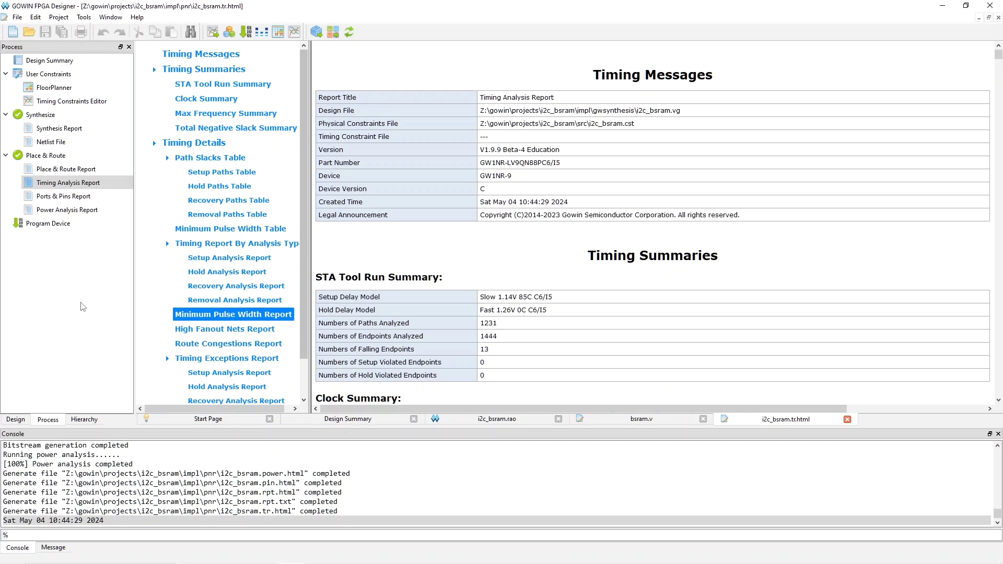